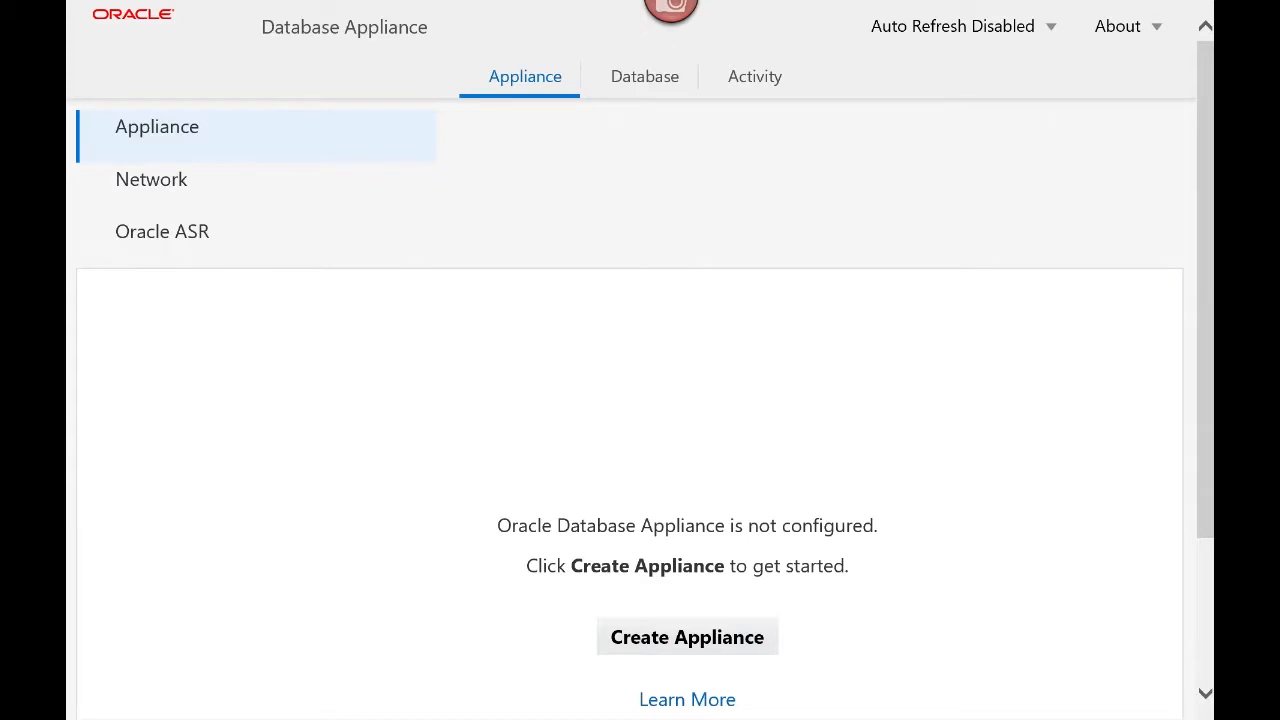
# Start a new appliance with host name andav1 and domain andavconsulting.com
pyautogui.click(687, 637)
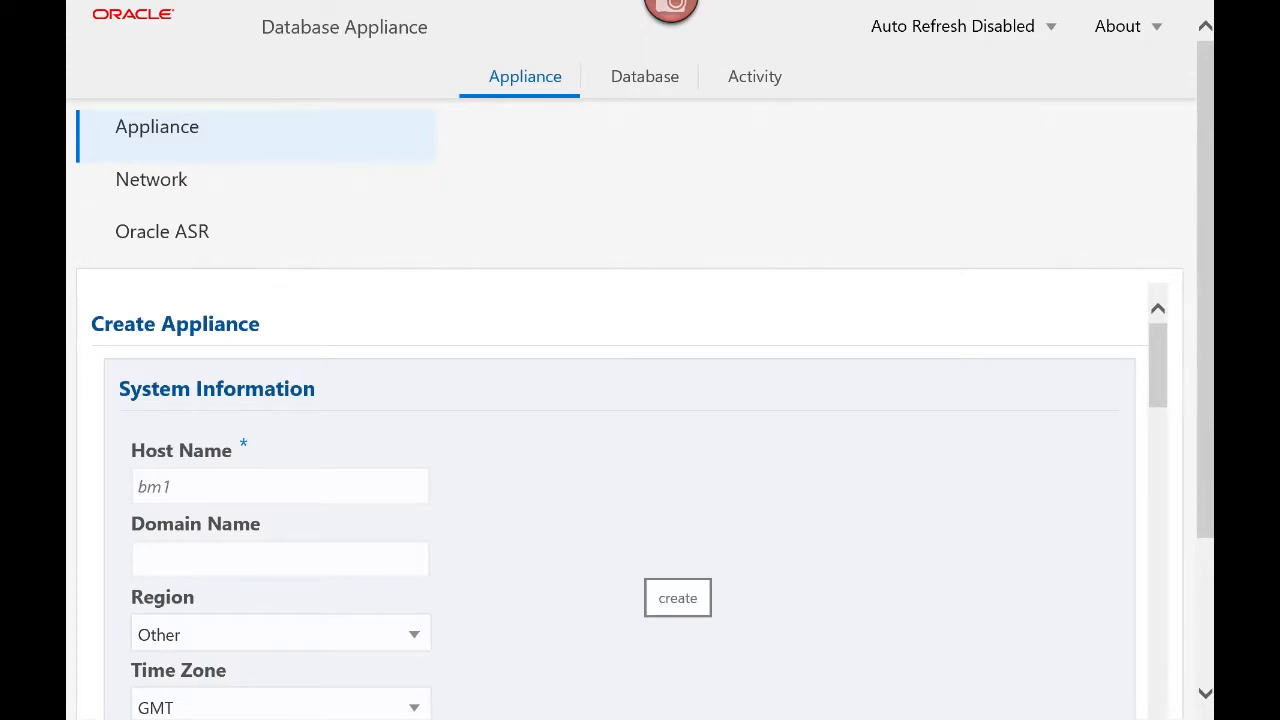
pyautogui.click(280, 486)
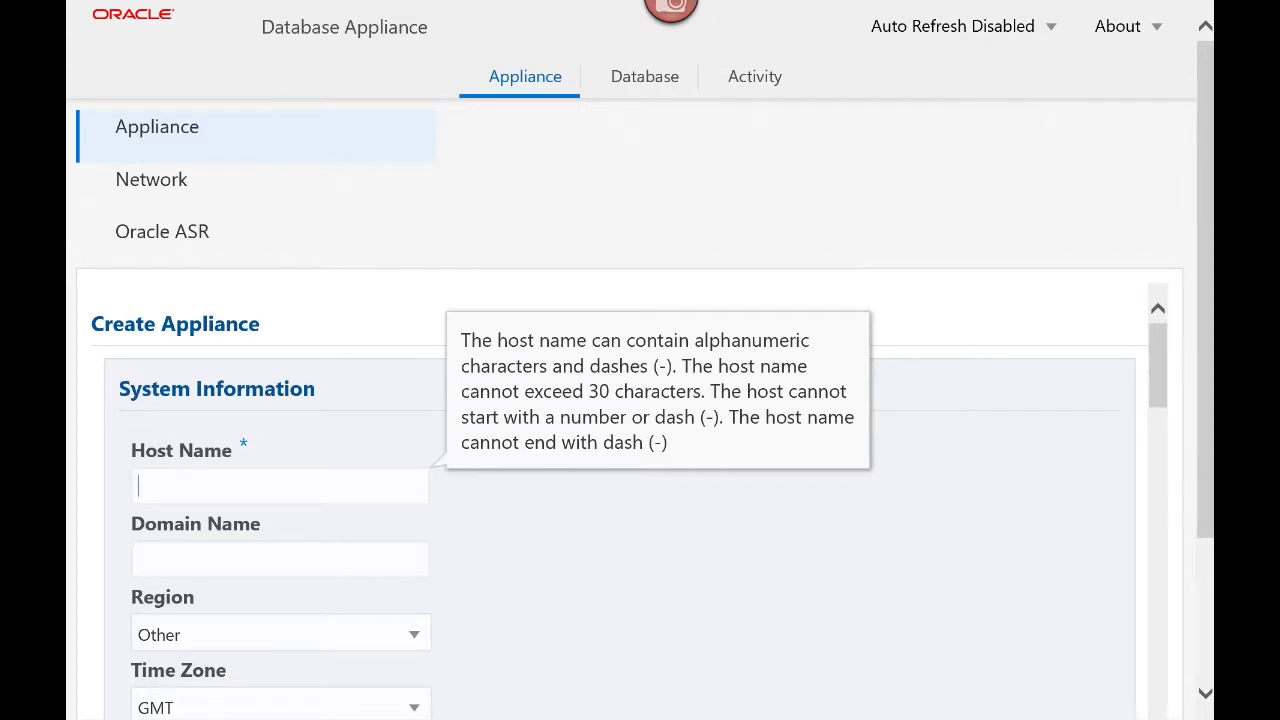
pyautogui.write('andav1')
pyautogui.press('Tab')
pyautogui.write('andavconsultin')
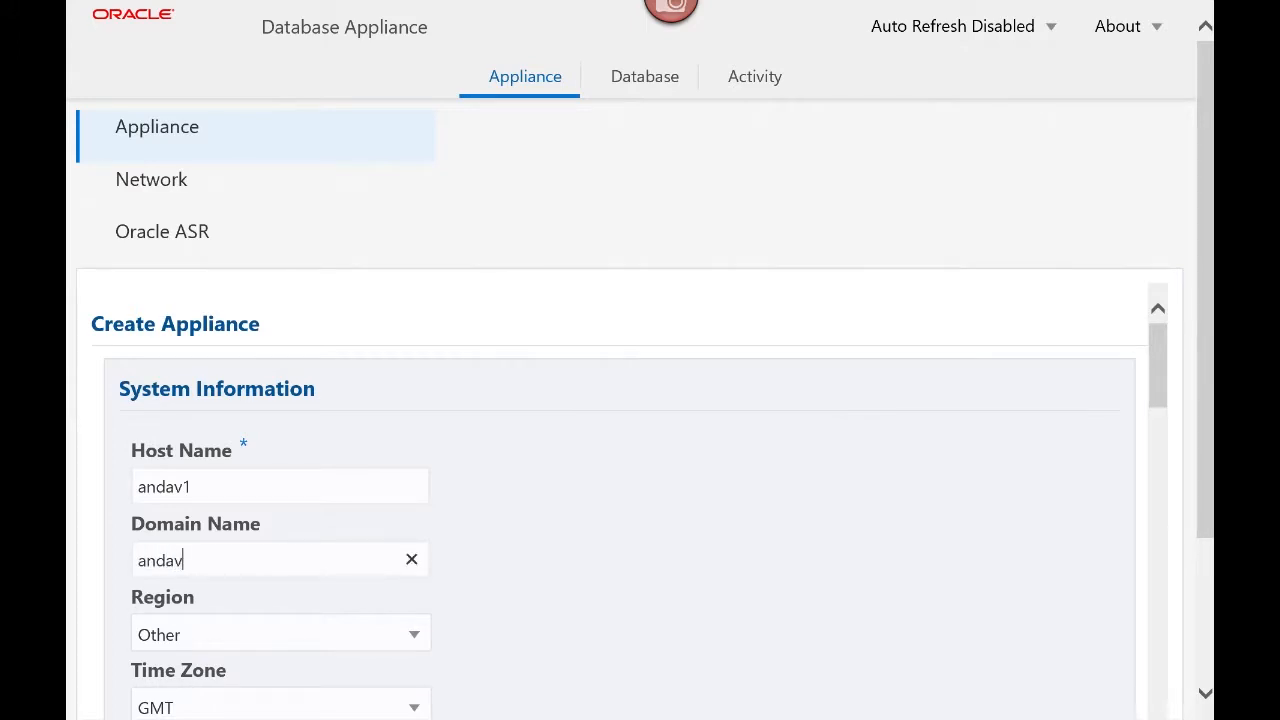
pyautogui.write('g.com')
pyautogui.press('Tab')
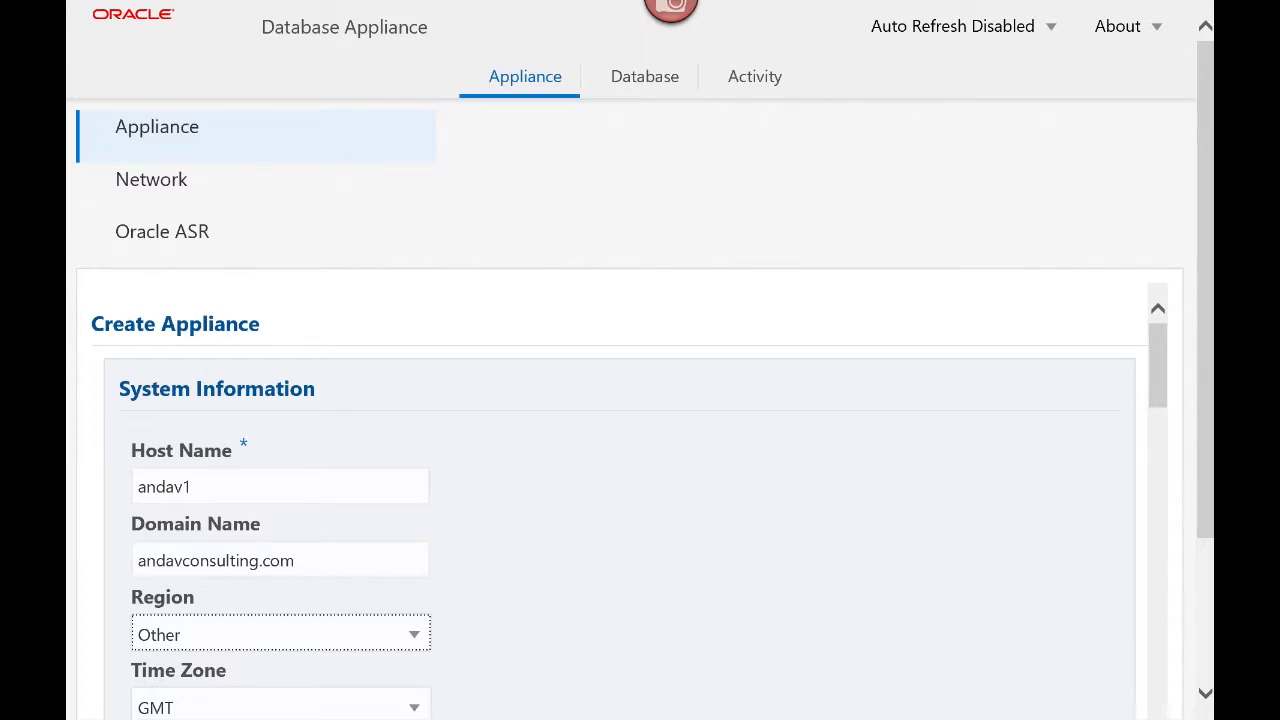
# Set the region to America and the time zone to America/New_York
pyautogui.click(414, 635)
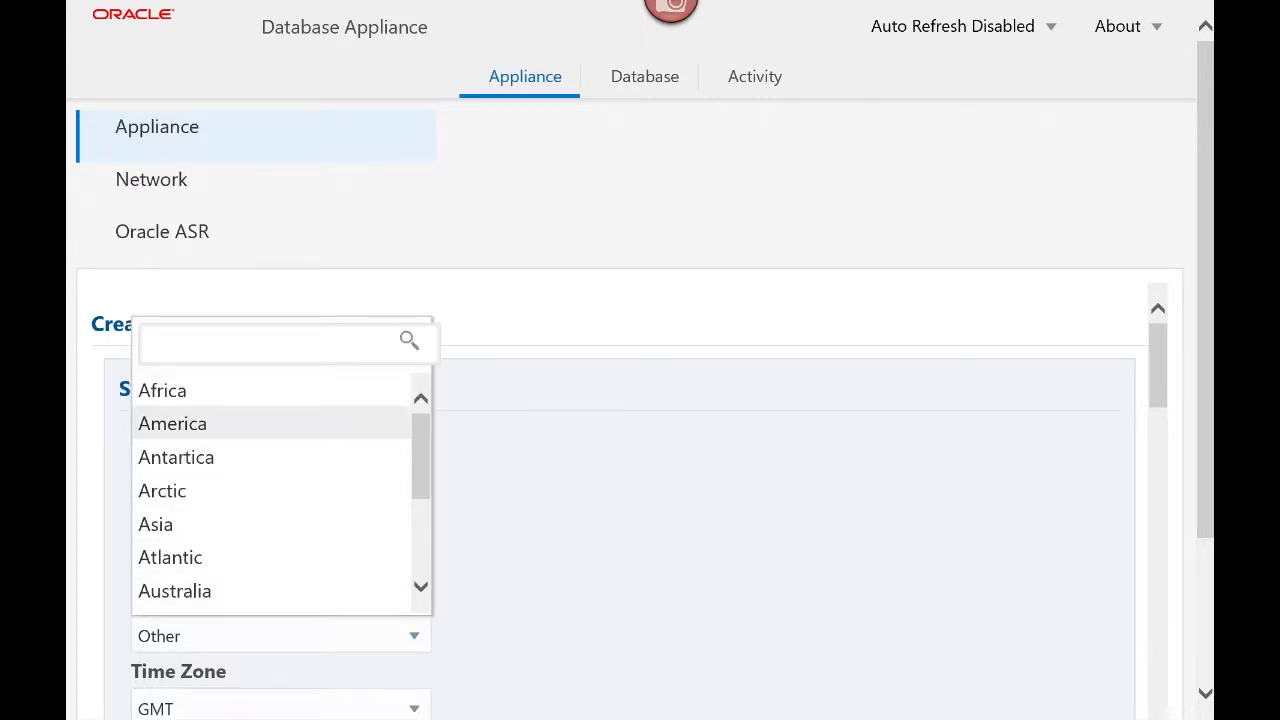
pyautogui.click(173, 424)
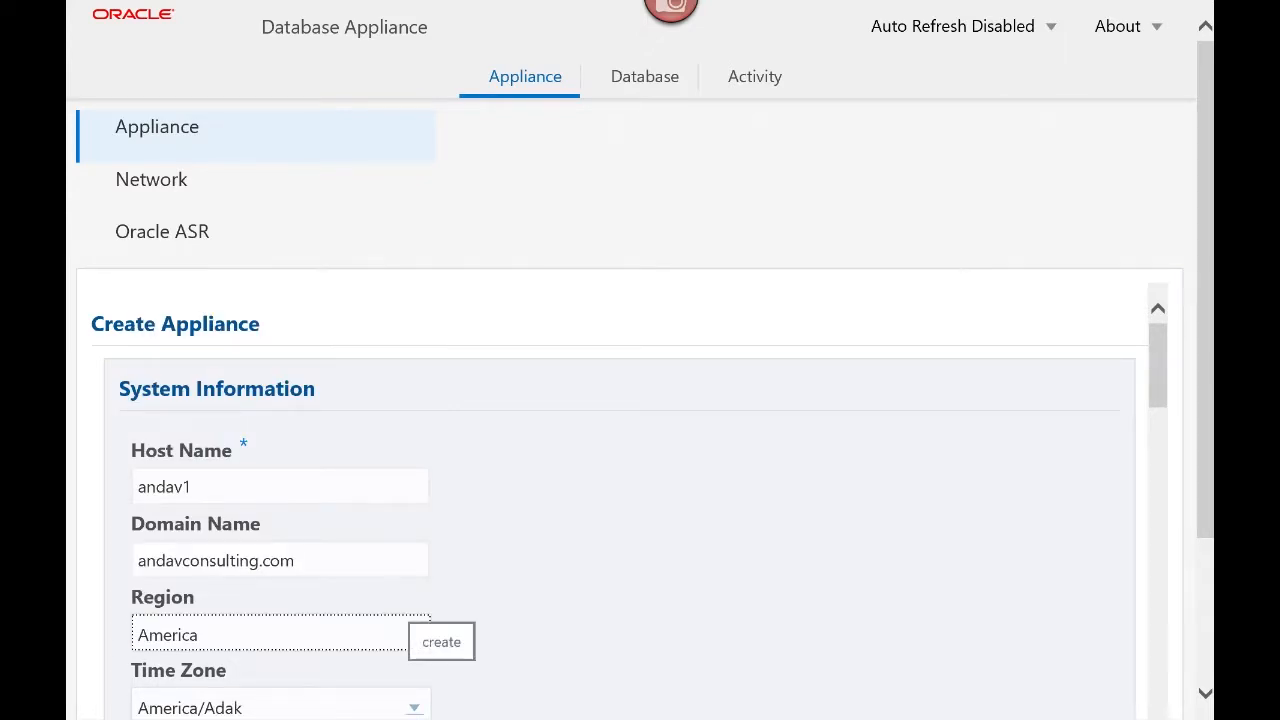
pyautogui.click(414, 708)
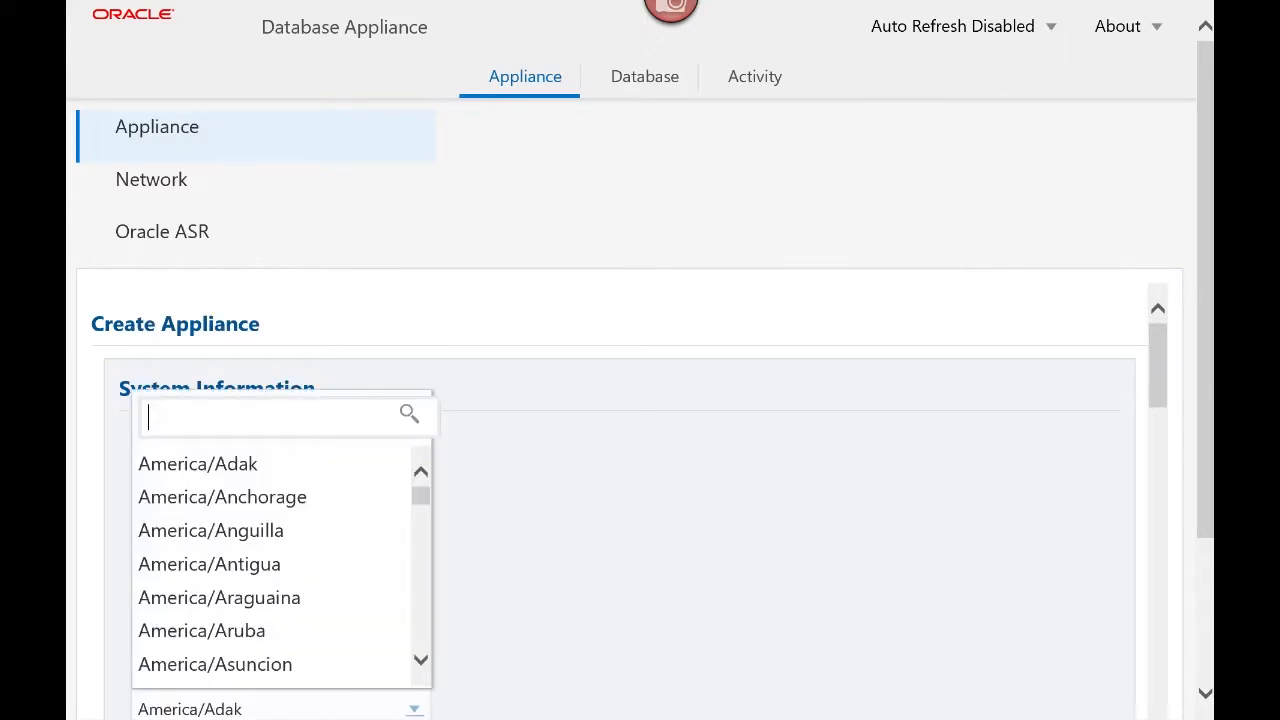
pyautogui.write('new')
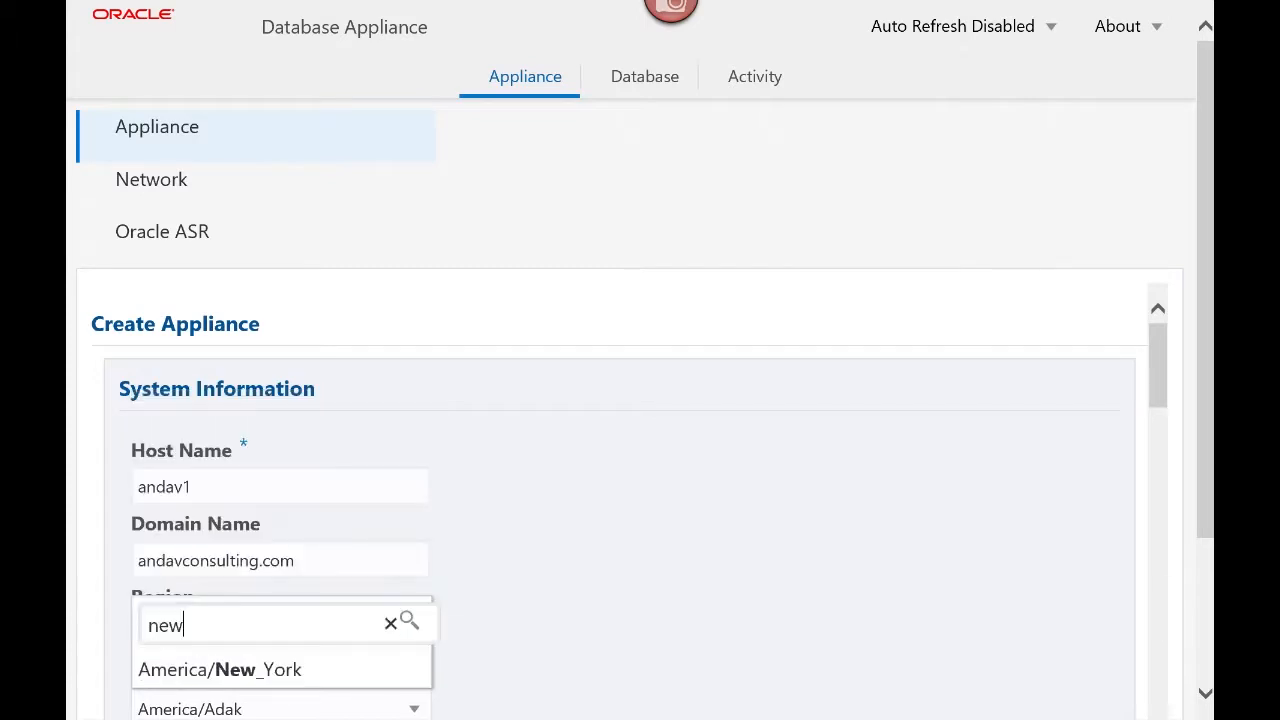
pyautogui.press('Return')
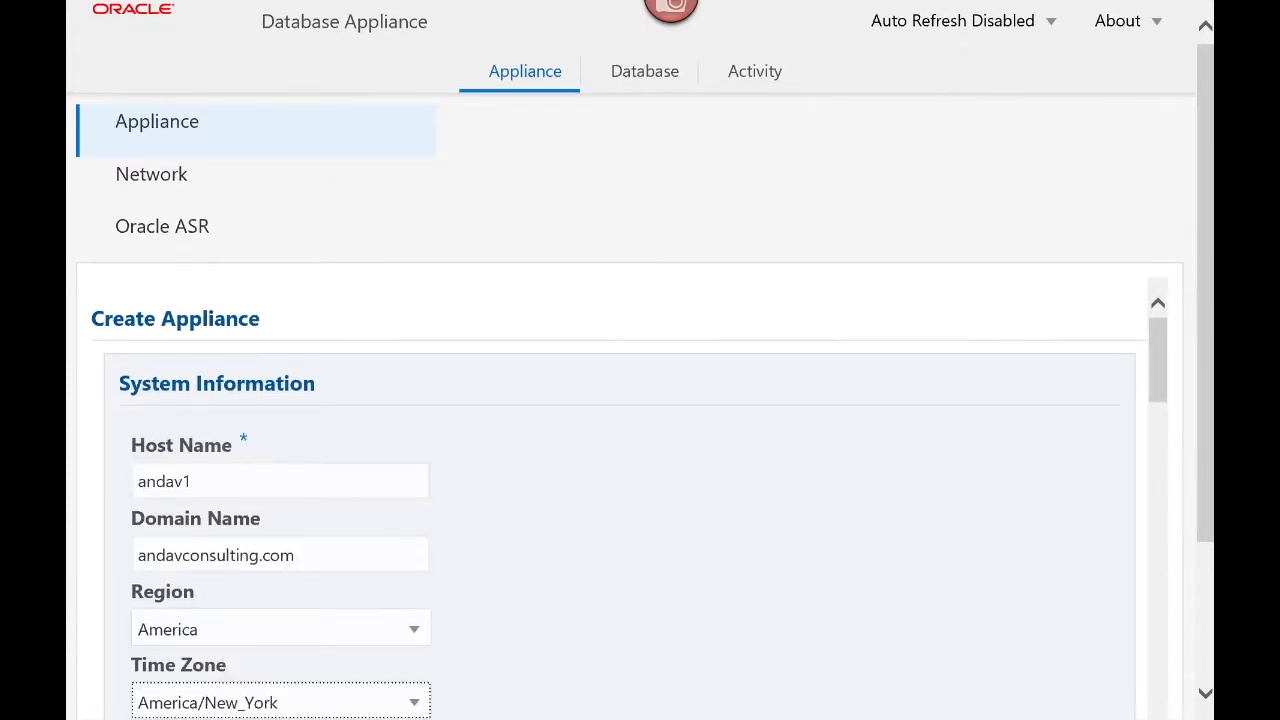
pyautogui.scroll(-1, 640, 400)
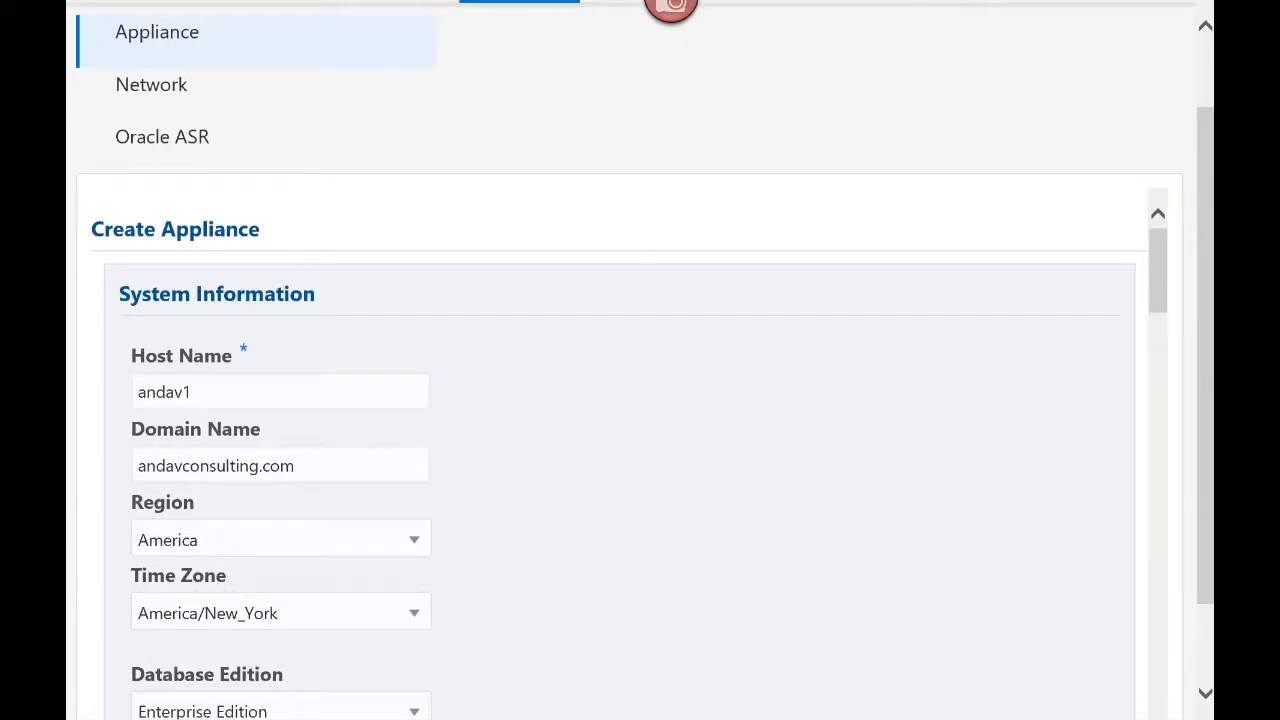
# Keep Enterprise Edition as the database edition and choose Internal as the backup location
pyautogui.scroll(-1, 640, 400)
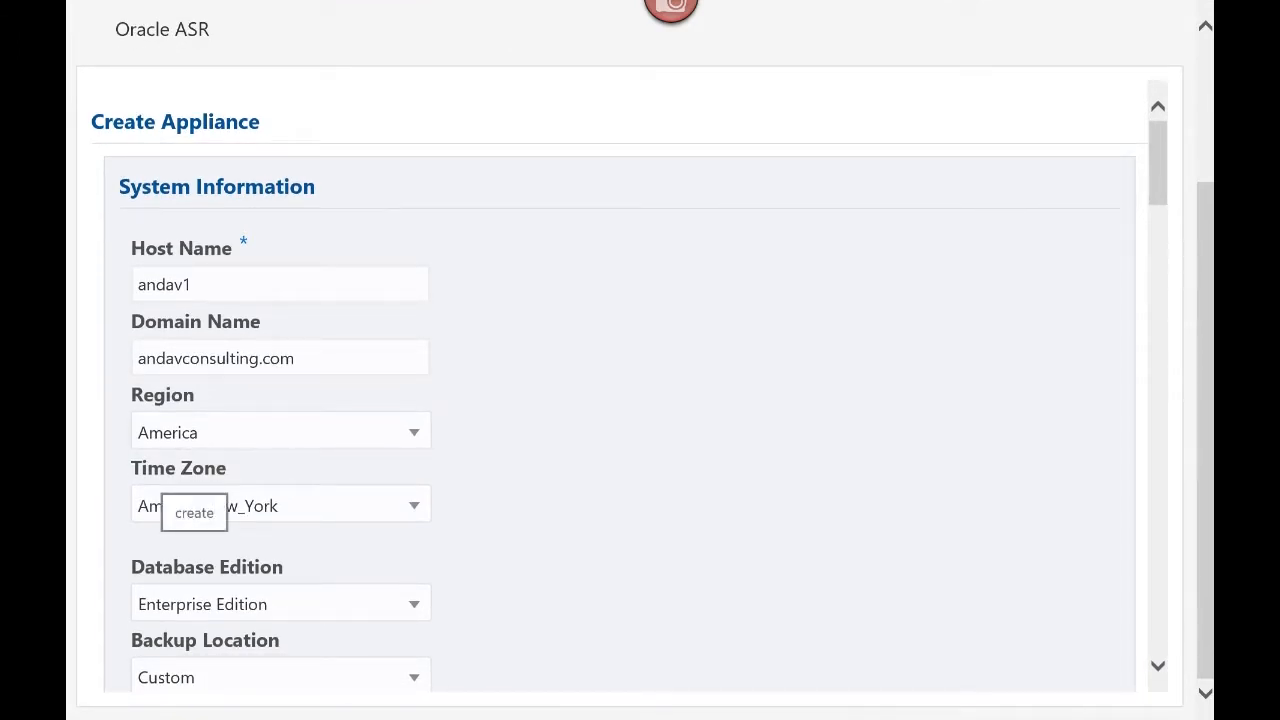
pyautogui.click(414, 604)
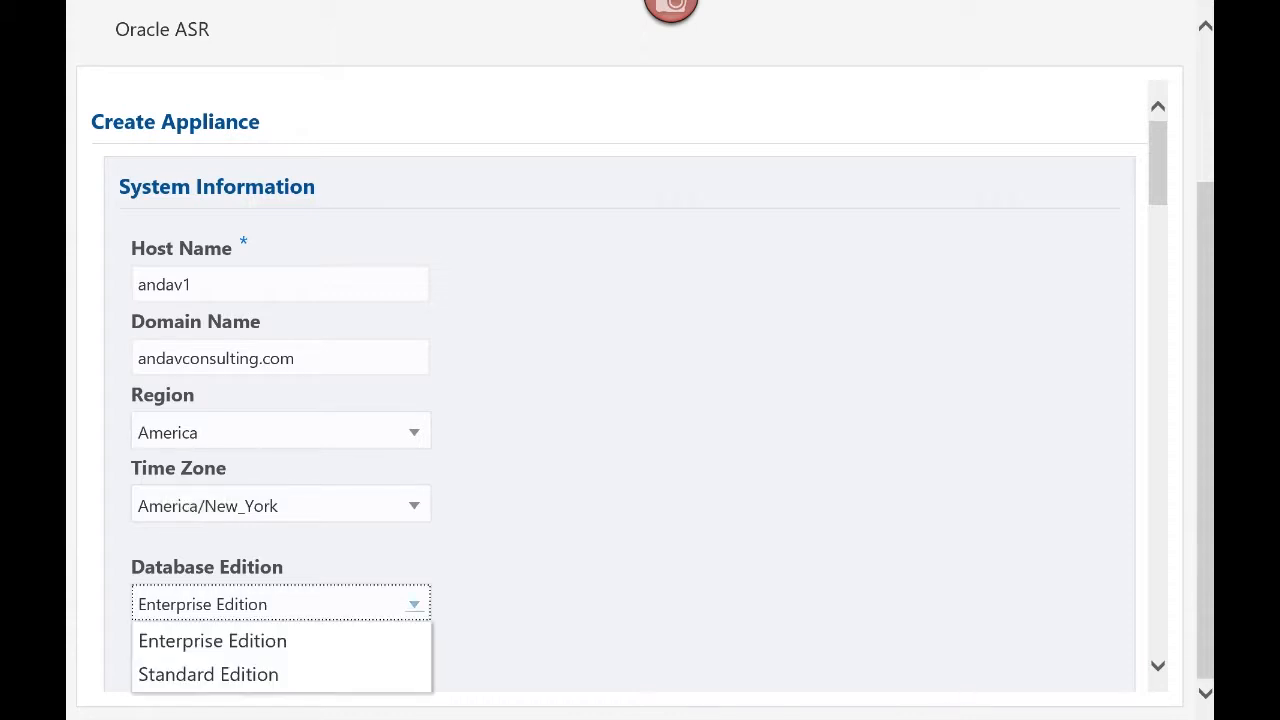
pyautogui.click(380, 640)
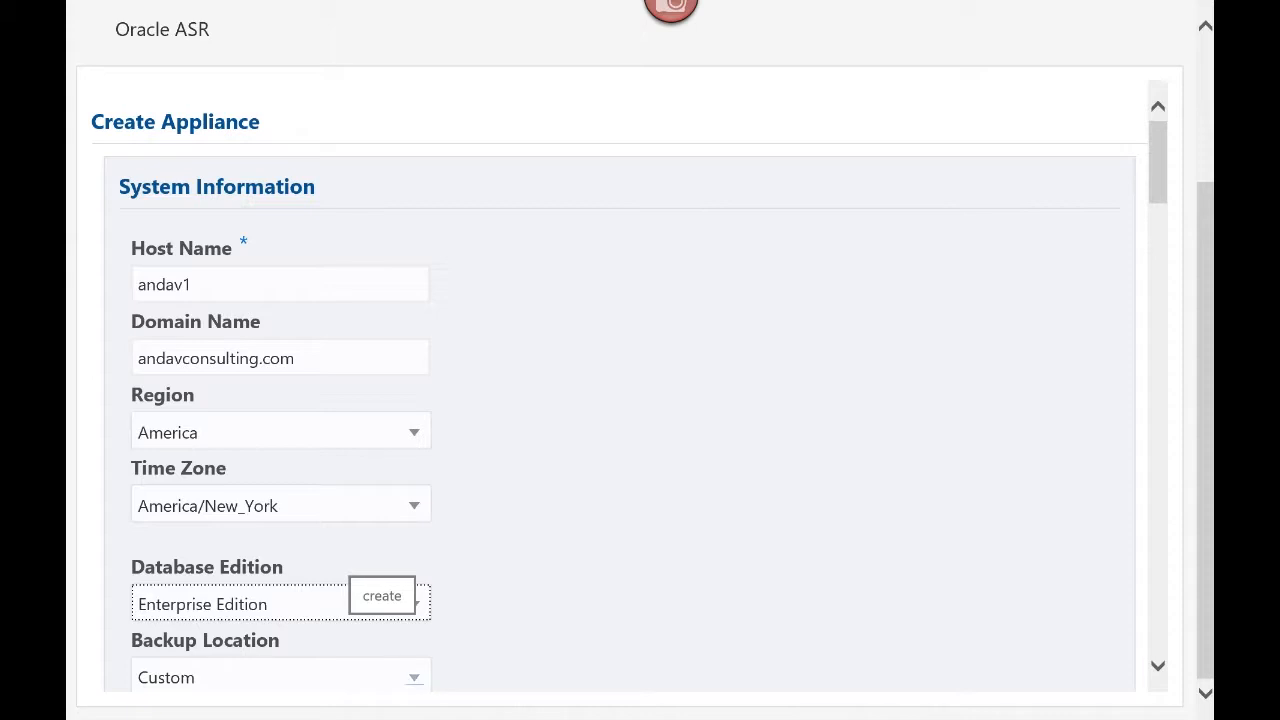
pyautogui.click(414, 678)
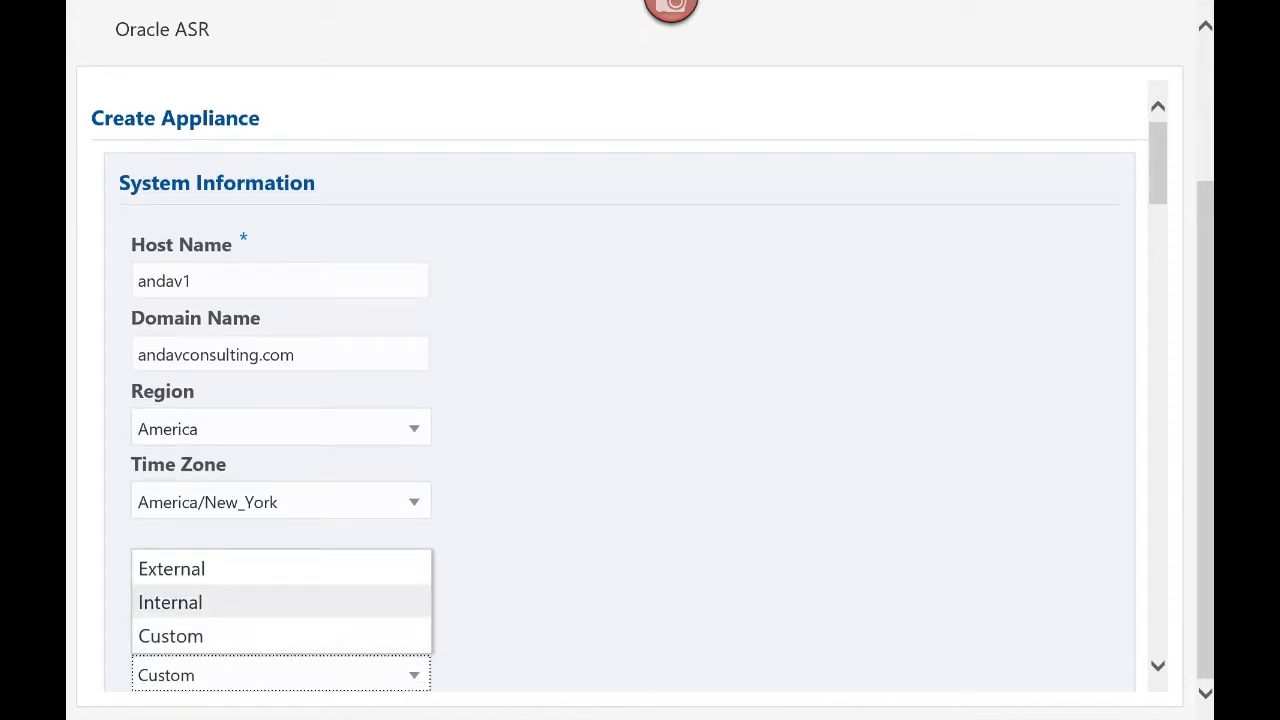
pyautogui.press('Return')
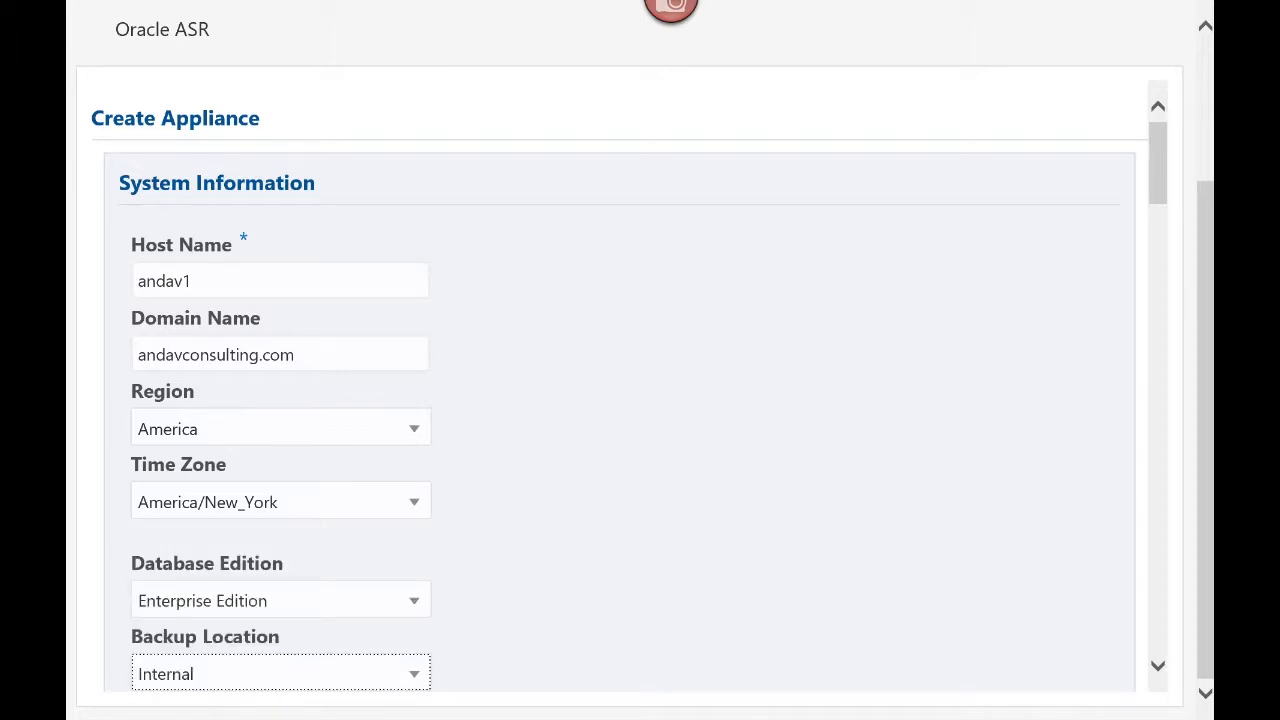
pyautogui.click(1158, 666)
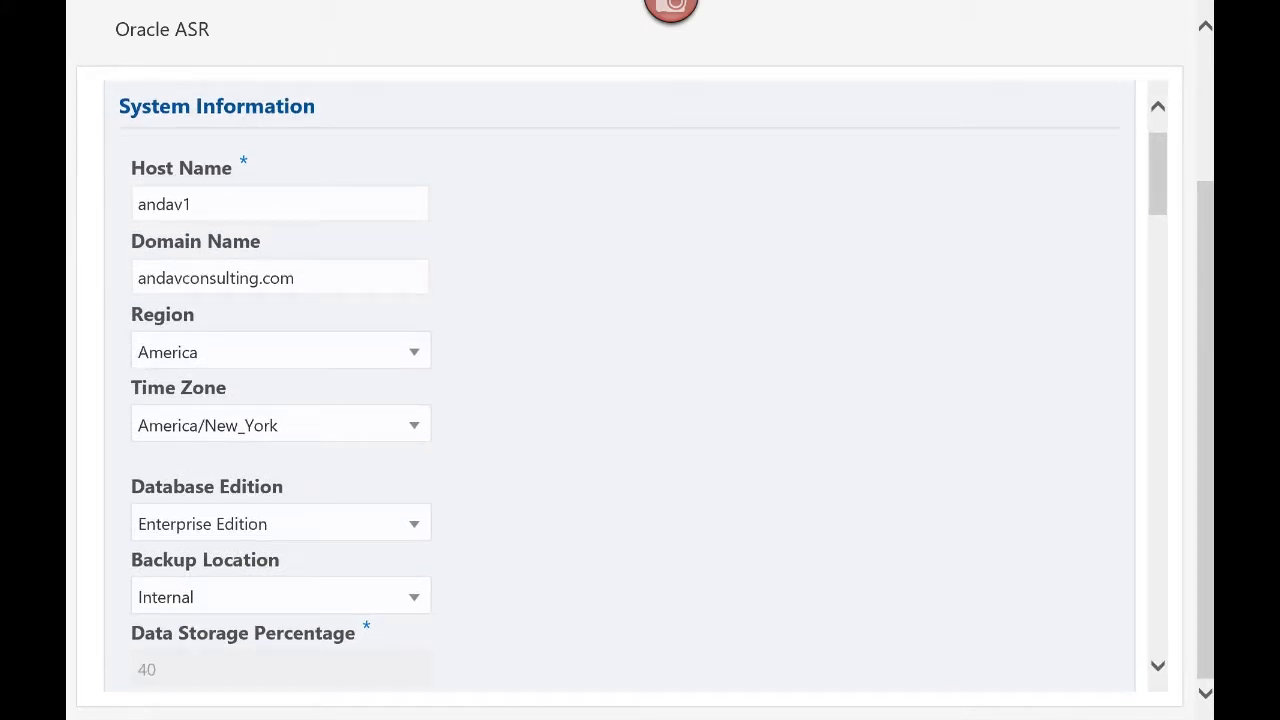
pyautogui.click(1158, 666)
# Enter the master password and confirm it
pyautogui.click(1158, 666)
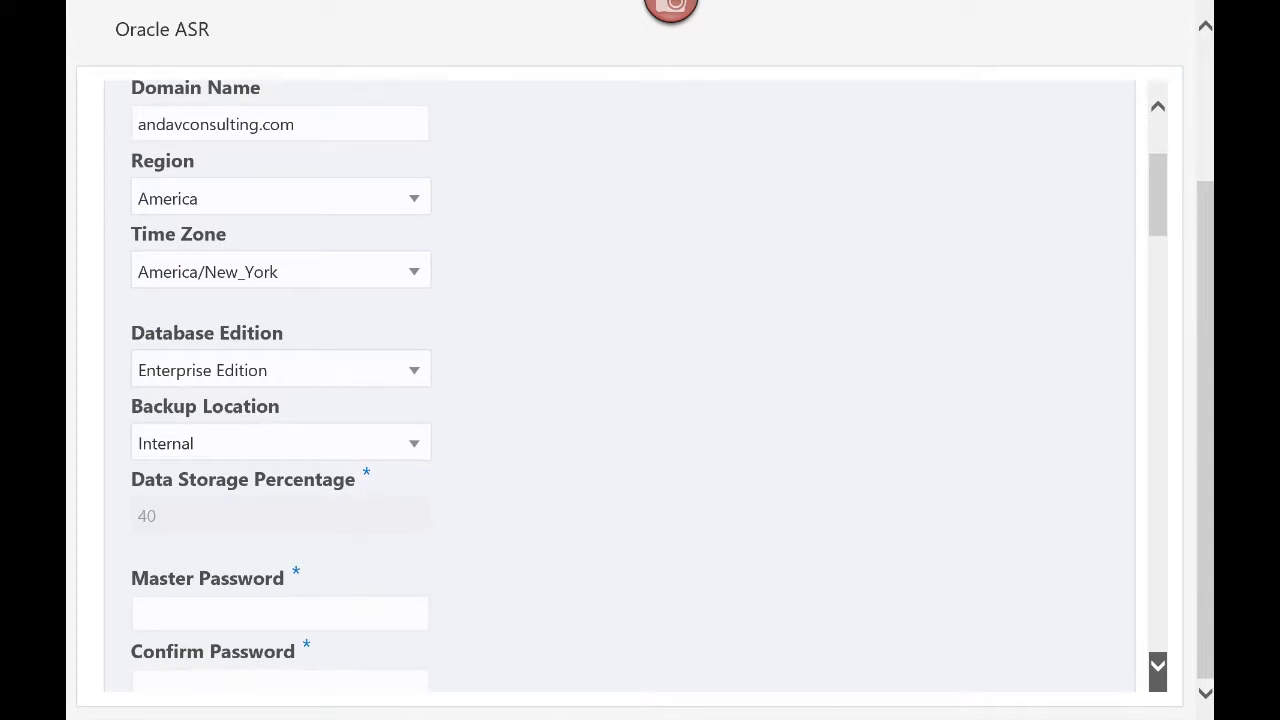
pyautogui.click(1158, 666)
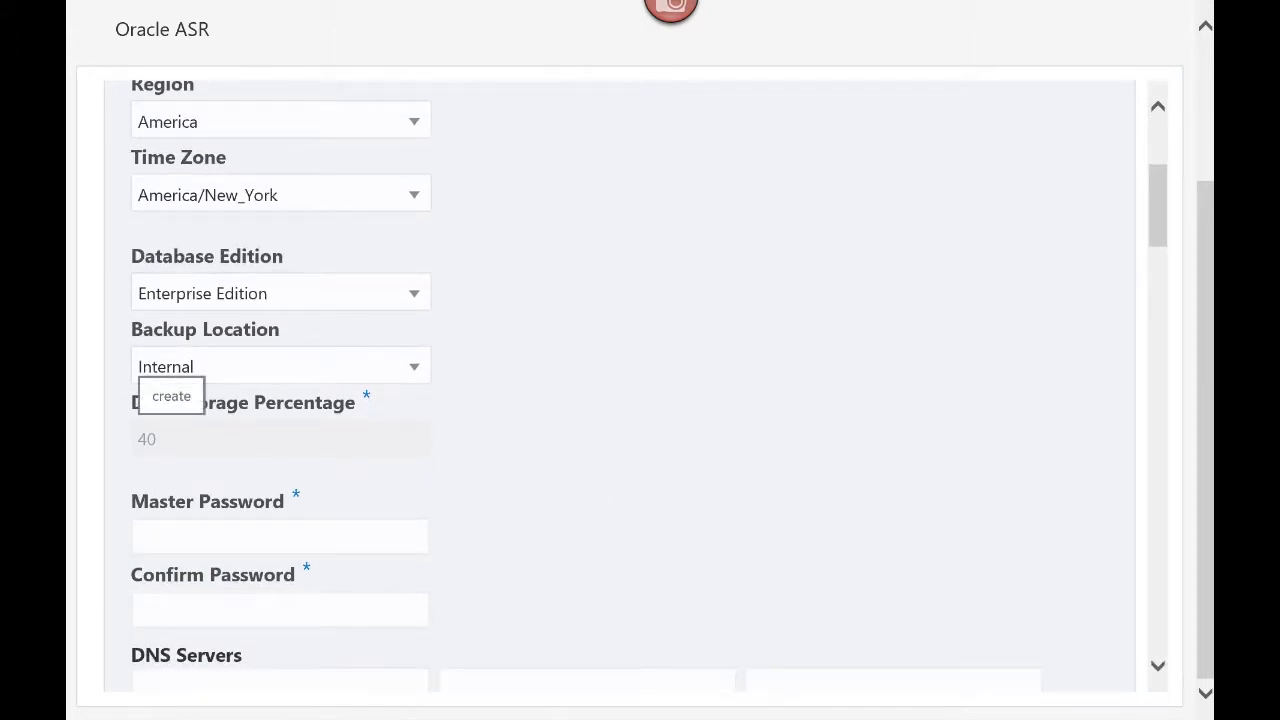
pyautogui.click(200, 537)
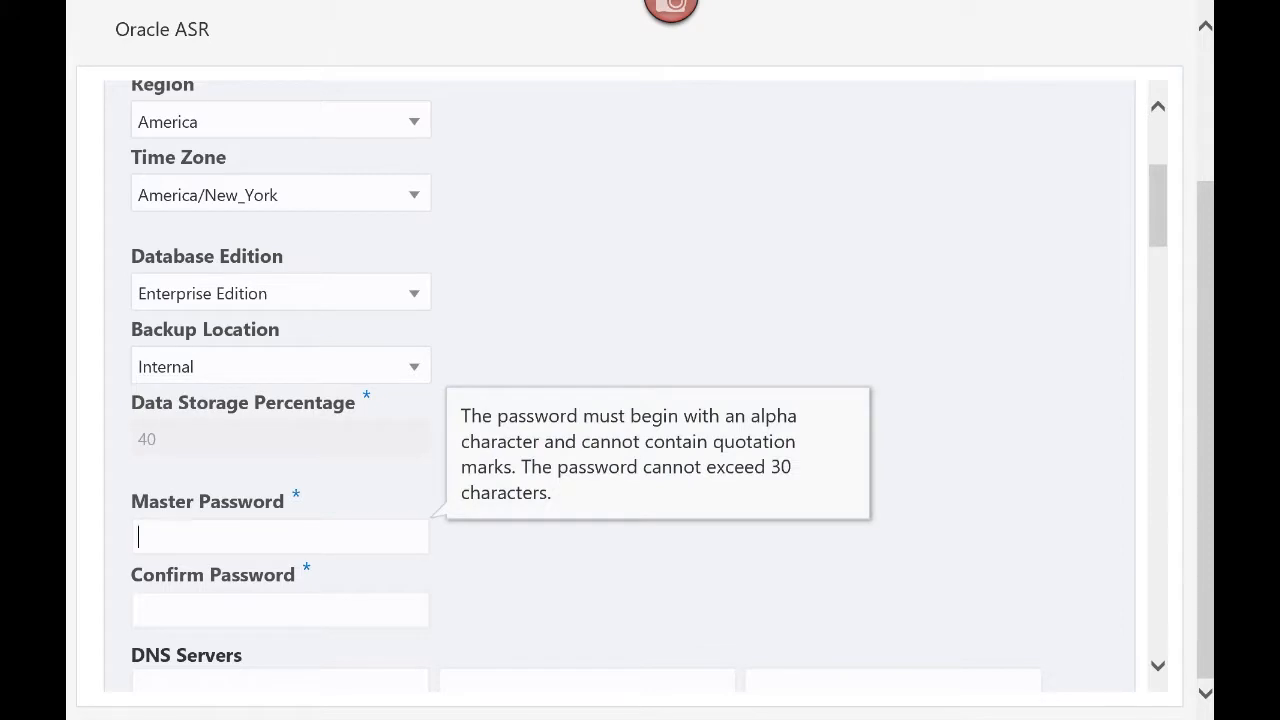
pyautogui.write('**********')
pyautogui.press('Tab')
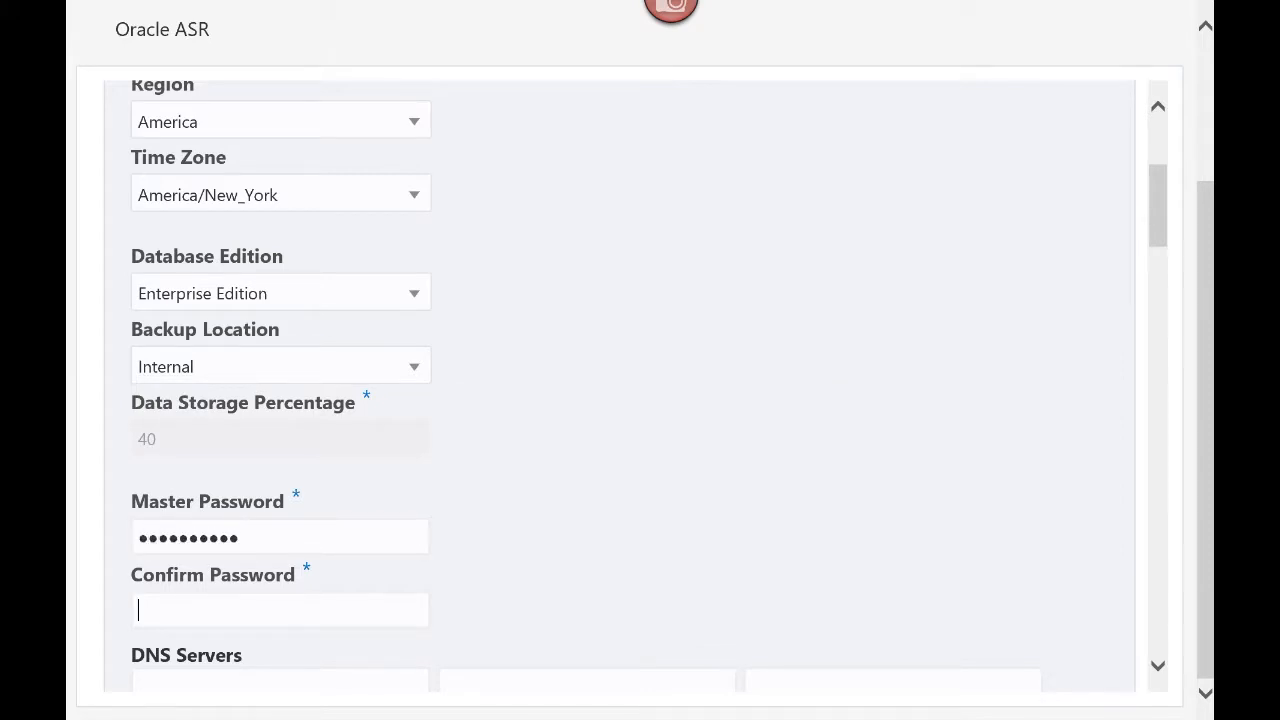
pyautogui.write('**********')
# Add 8.8.8.8 as the first DNS server
pyautogui.press('Tab')
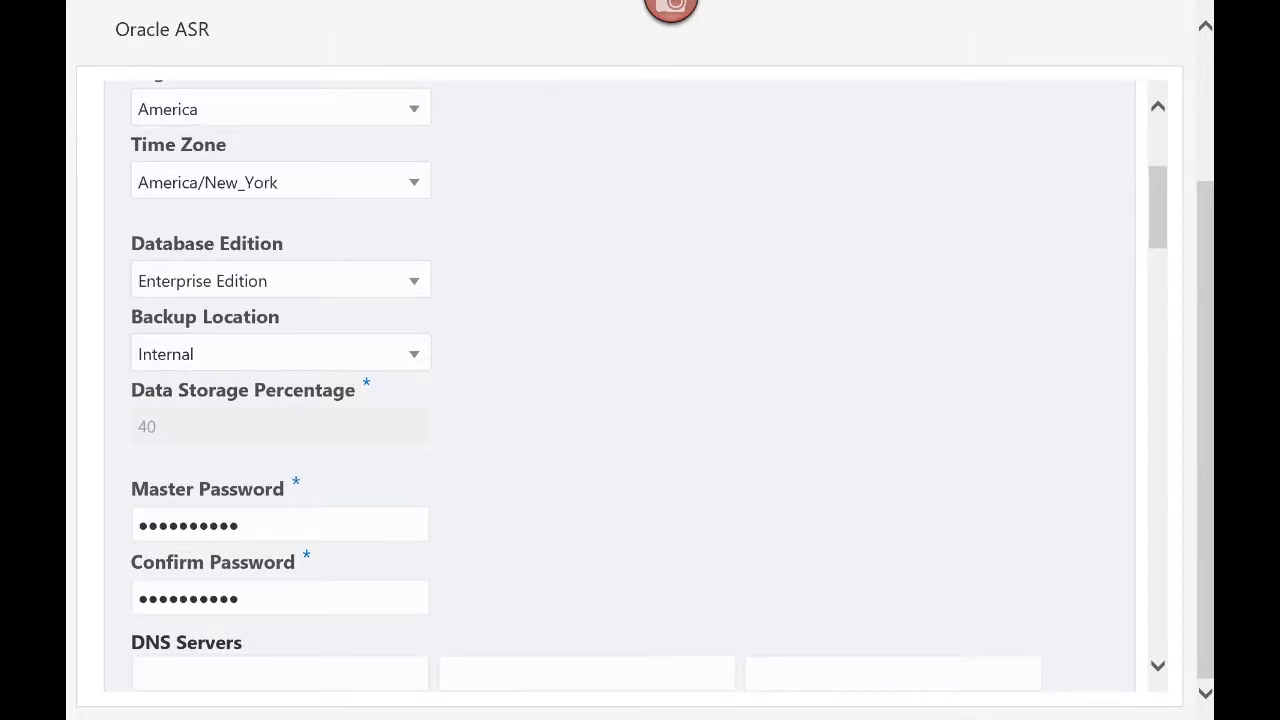
pyautogui.write('8.8.8.8')
pyautogui.click(1157, 665)
pyautogui.click(1157, 666)
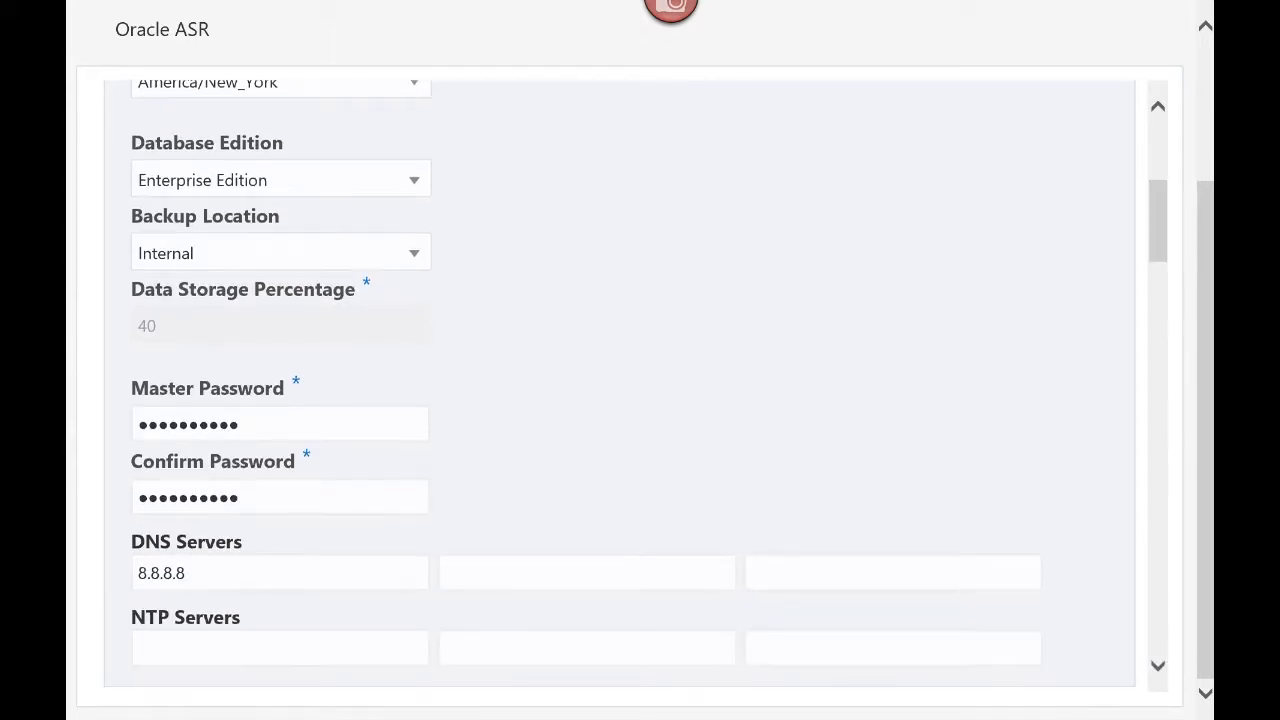
pyautogui.click(1157, 666)
pyautogui.click(1157, 666)
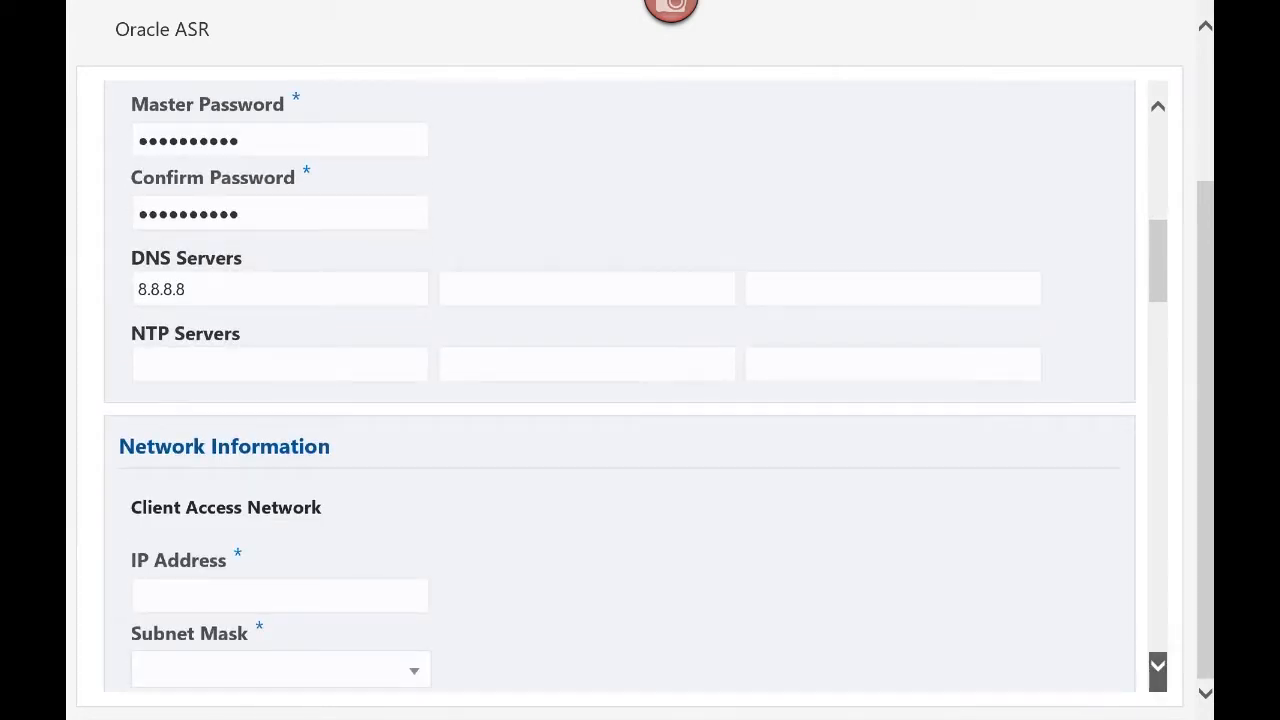
# Give the client access network IP 192.168.1.99 with subnet mask 255.255.255.0
pyautogui.click(1157, 666)
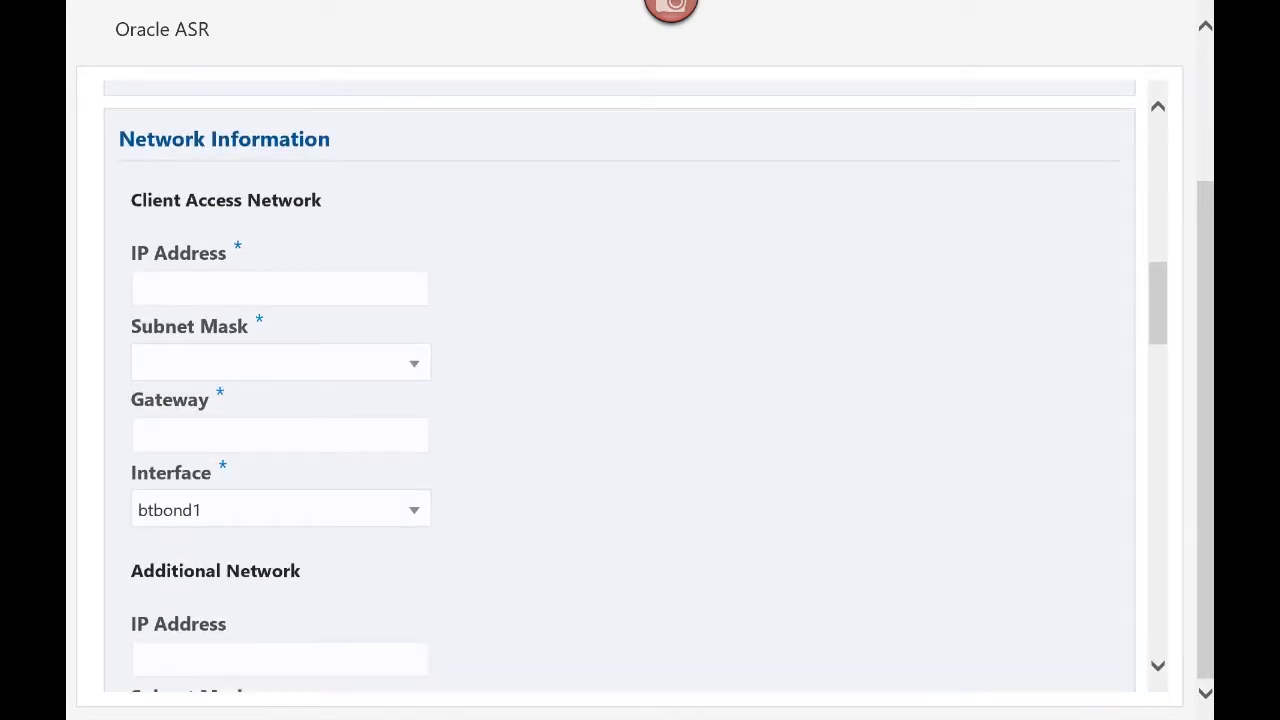
pyautogui.click(146, 289)
pyautogui.write('192.168.1.99')
pyautogui.click(413, 363)
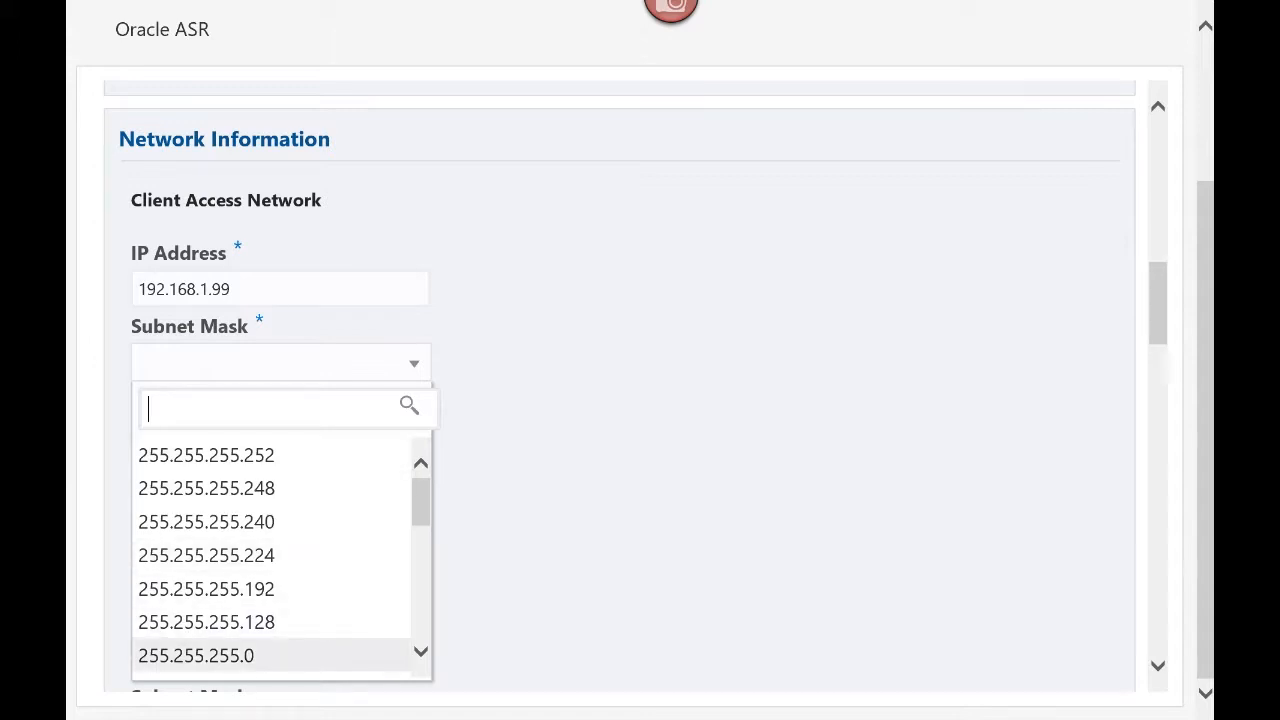
pyautogui.click(196, 656)
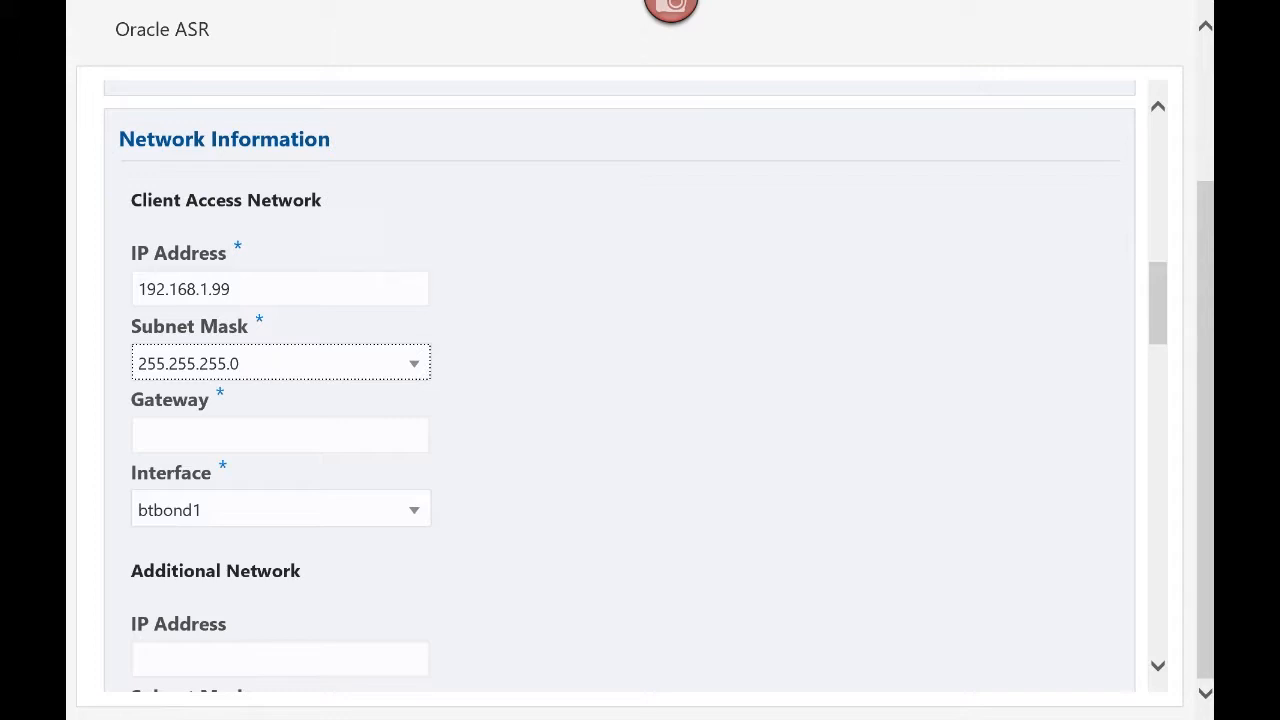
# Set the gateway to 192.168.1.1 and keep btbond1 as the interface
pyautogui.click(188, 435)
pyautogui.write('192.168.1.1')
pyautogui.click(414, 510)
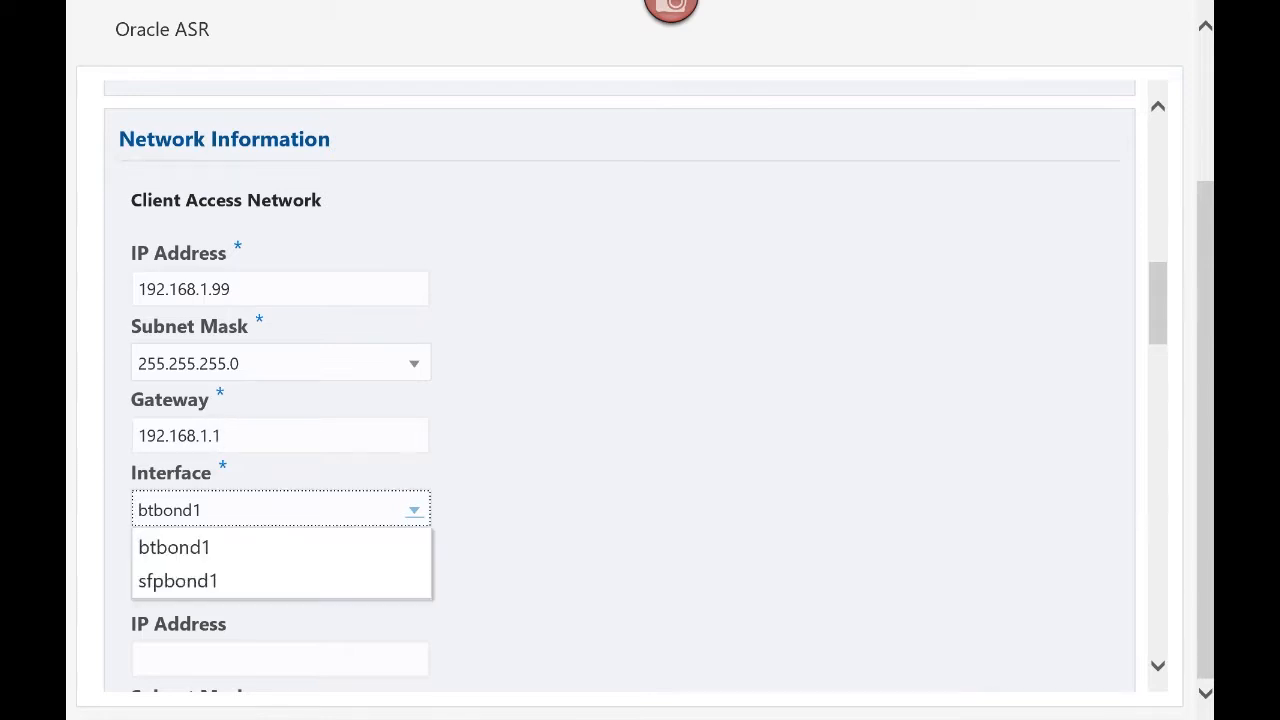
pyautogui.click(281, 547)
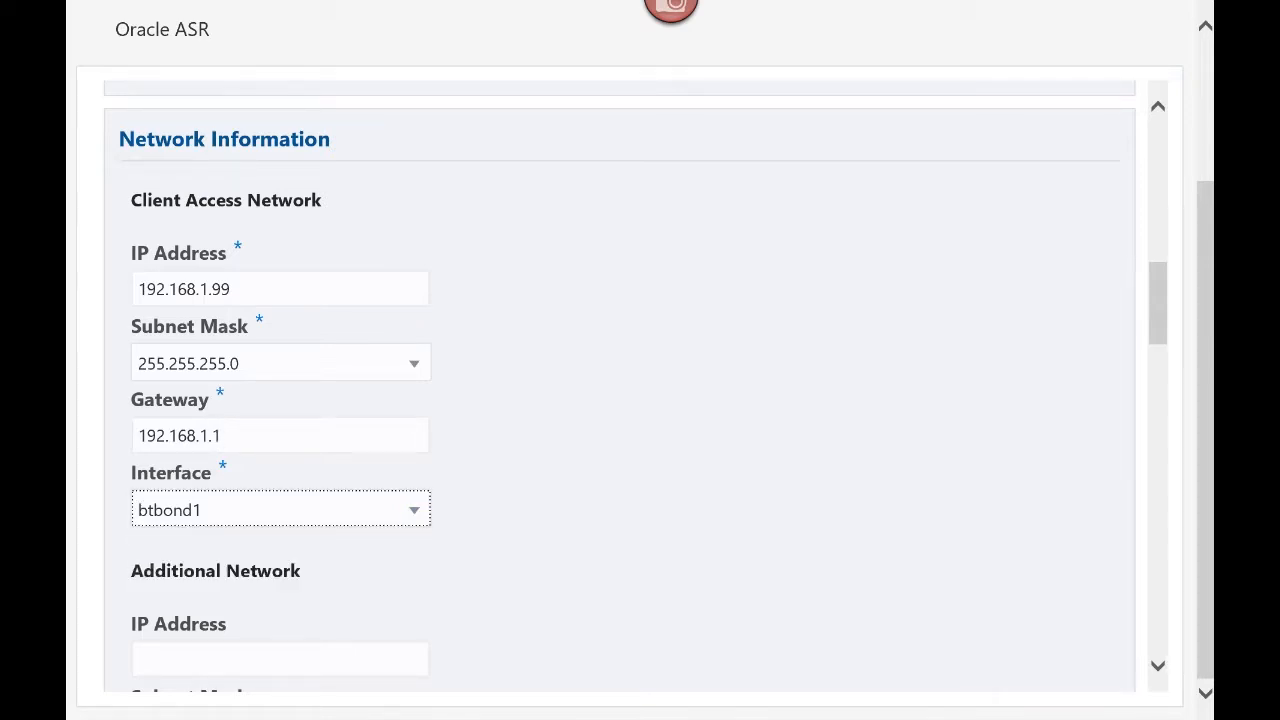
pyautogui.click(499, 435)
pyautogui.click(1158, 665)
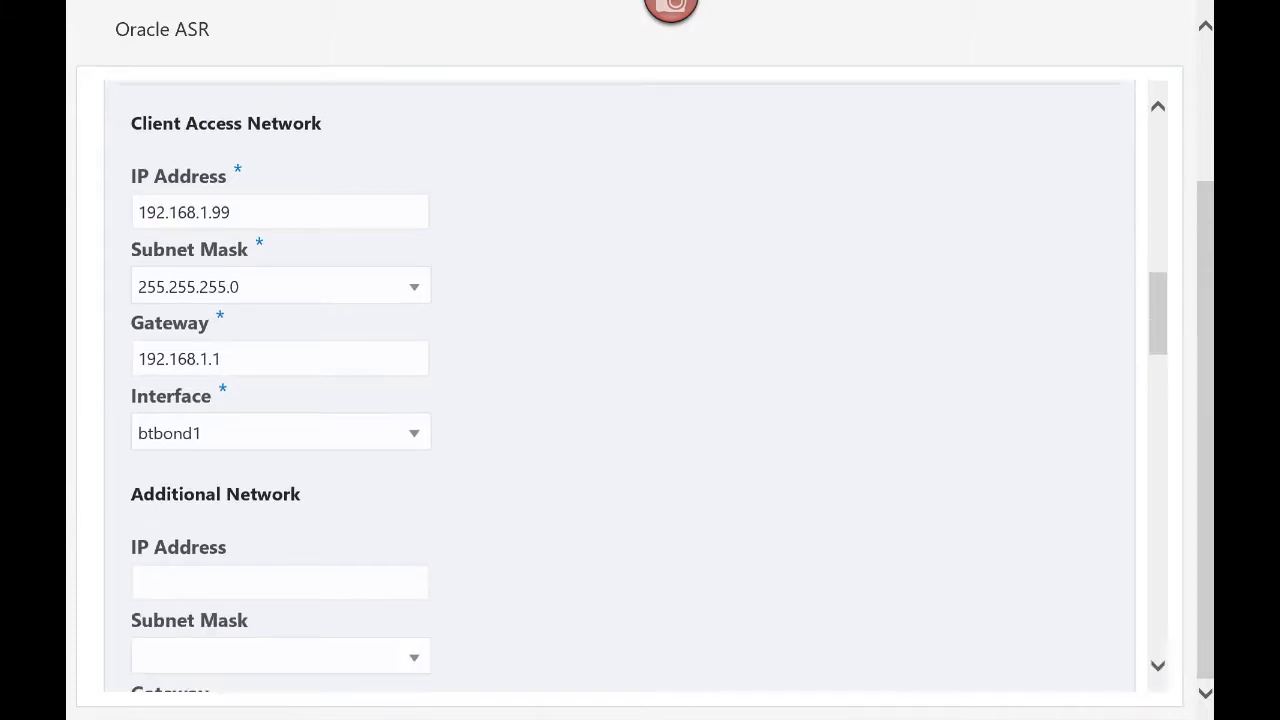
pyautogui.click(1158, 665)
pyautogui.click(1158, 665)
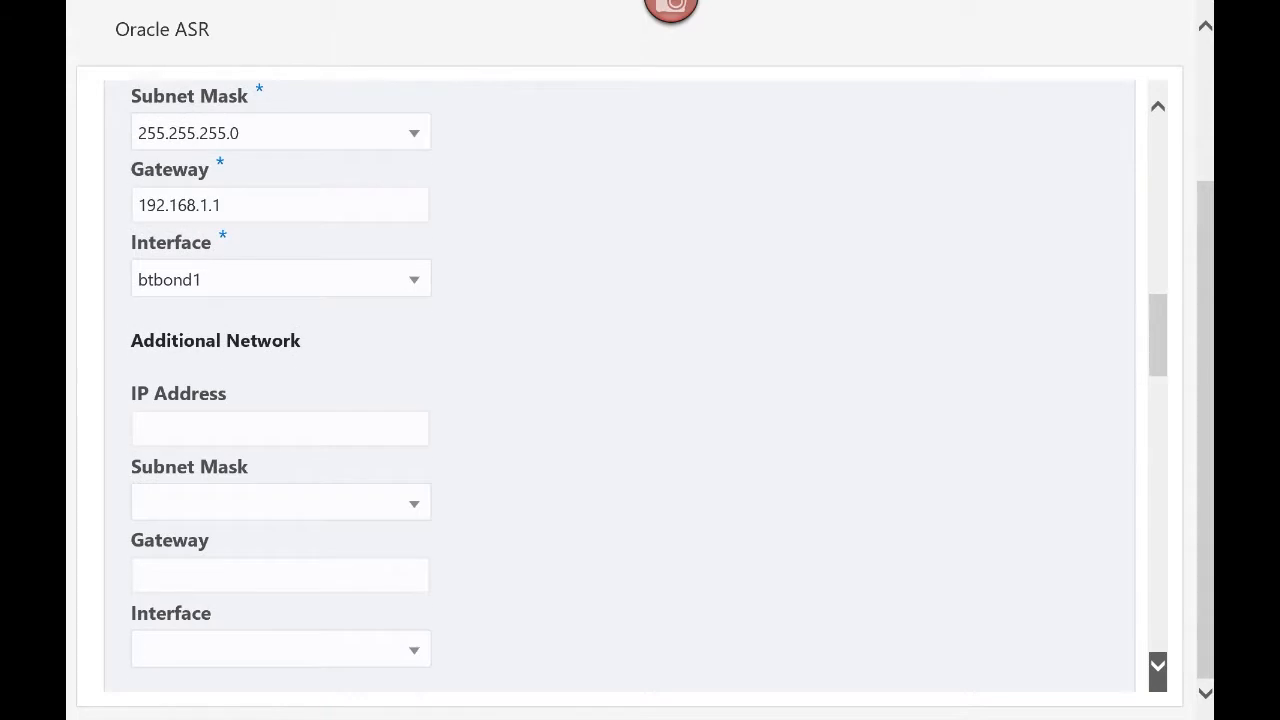
pyautogui.click(1158, 665)
# In Database Information, enter andav1 as both DB Name and DB Unique Name
pyautogui.click(1158, 665)
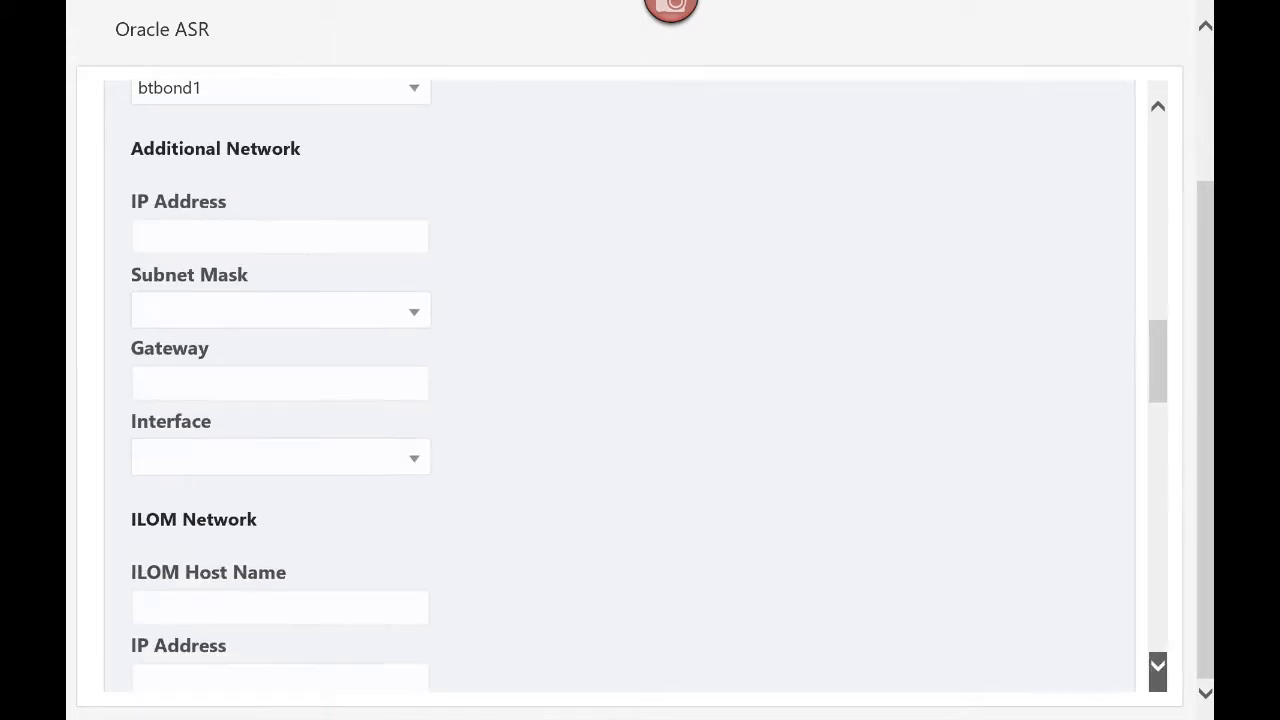
pyautogui.click(1158, 665)
pyautogui.click(1158, 665)
pyautogui.click(1158, 665)
pyautogui.click(1158, 665)
pyautogui.click(1158, 665)
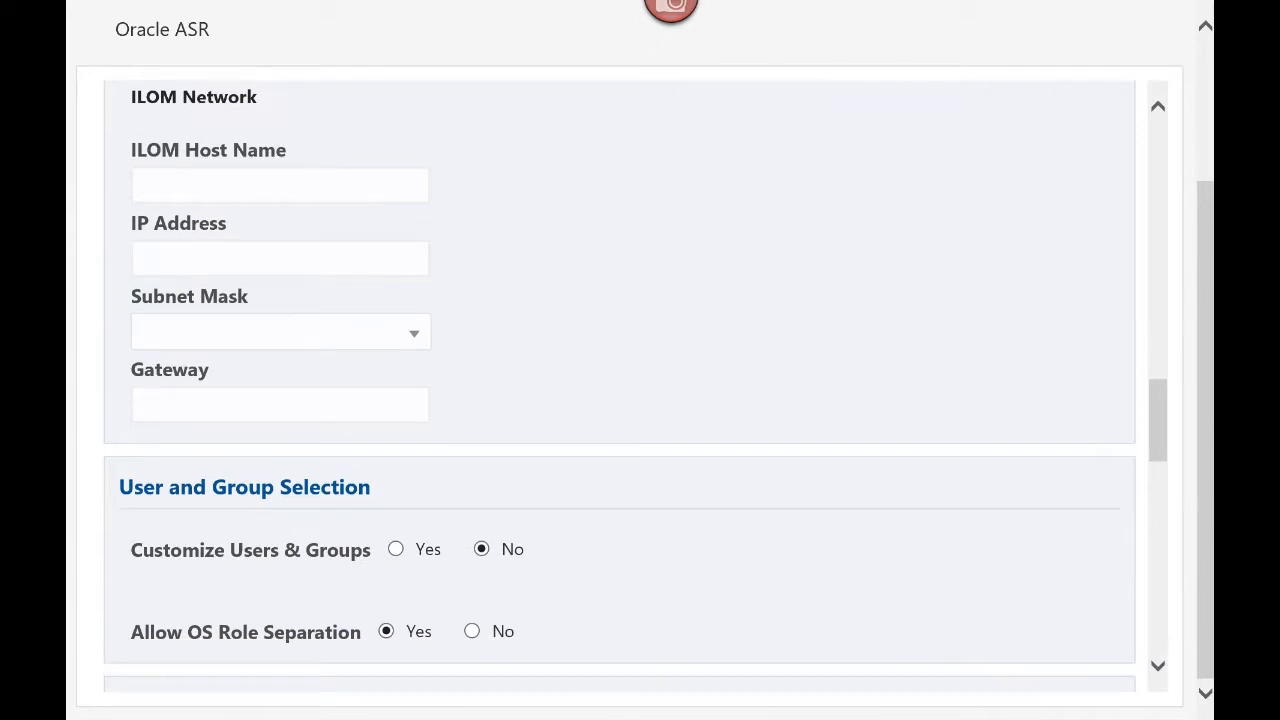
pyautogui.click(1158, 665)
pyautogui.click(1158, 665)
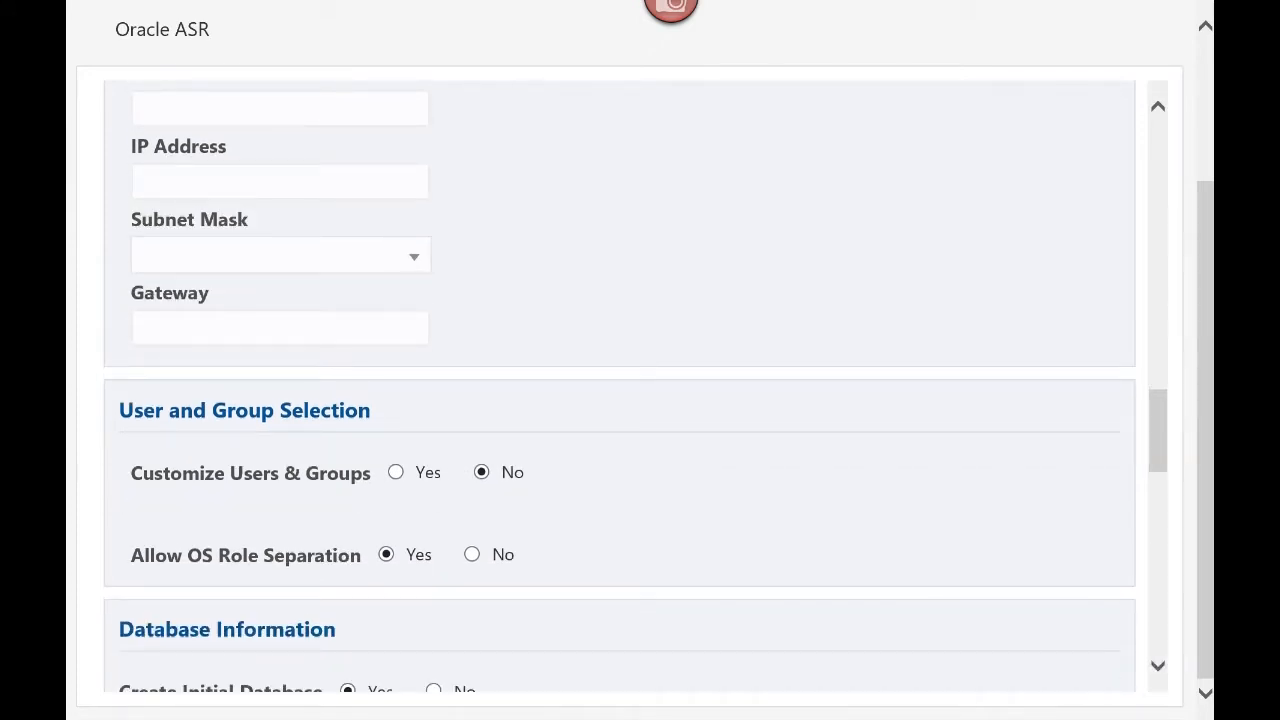
pyautogui.click(1158, 665)
pyautogui.click(1158, 665)
pyautogui.click(1158, 665)
pyautogui.click(1158, 665)
pyautogui.click(1158, 665)
pyautogui.click(1158, 665)
pyautogui.click(1158, 665)
pyautogui.click(1158, 665)
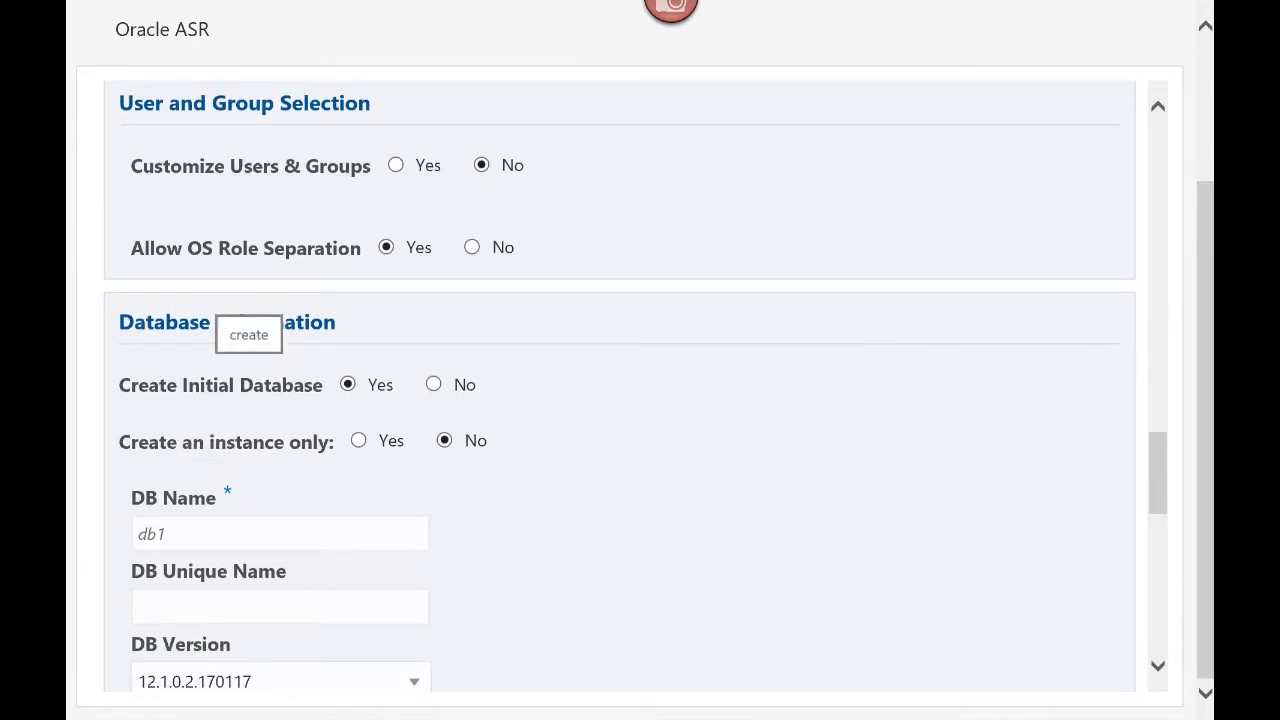
pyautogui.click(208, 533)
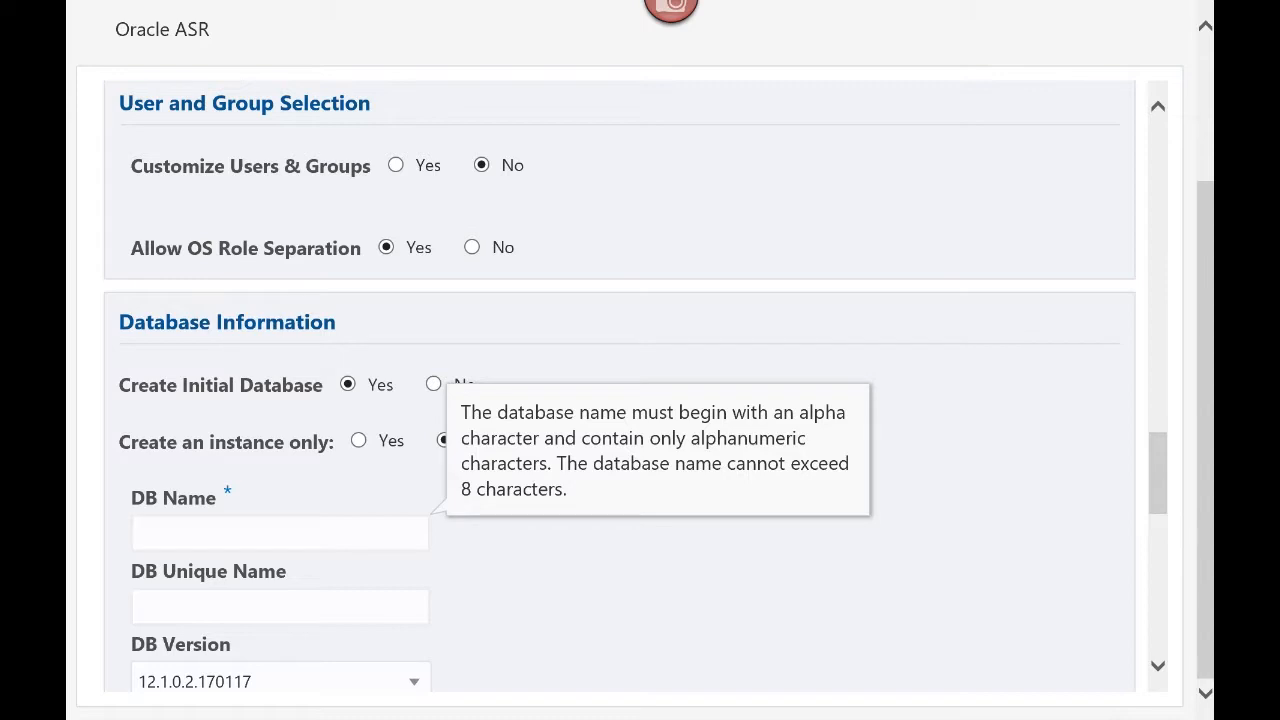
pyautogui.write('andav1')
pyautogui.press('Tab')
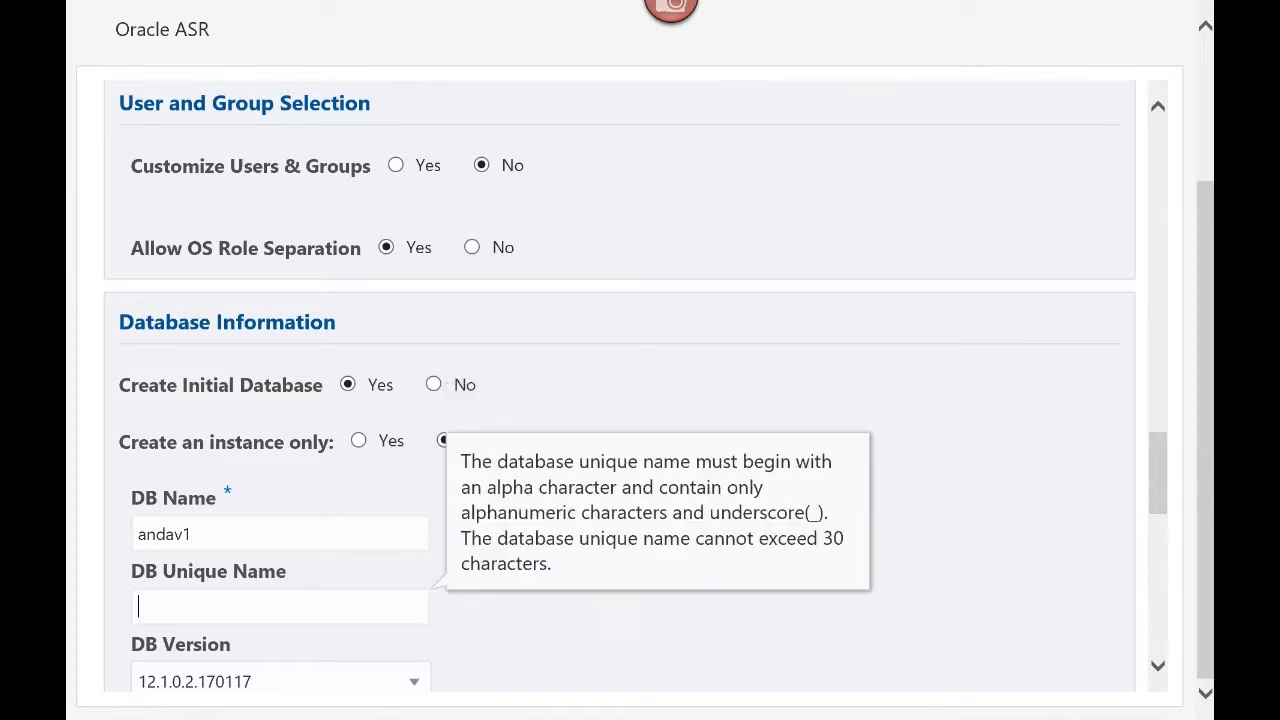
pyautogui.write('andav1')
pyautogui.scroll(-2, 620, 386)
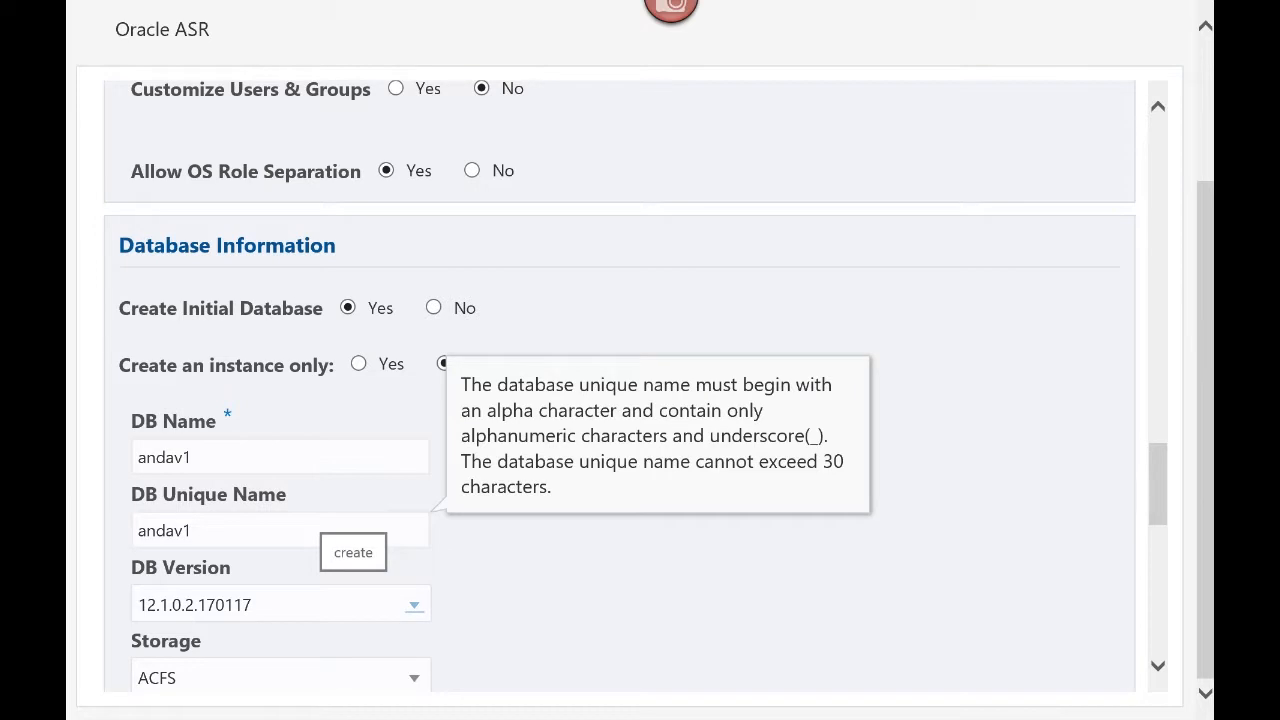
pyautogui.click(413, 605)
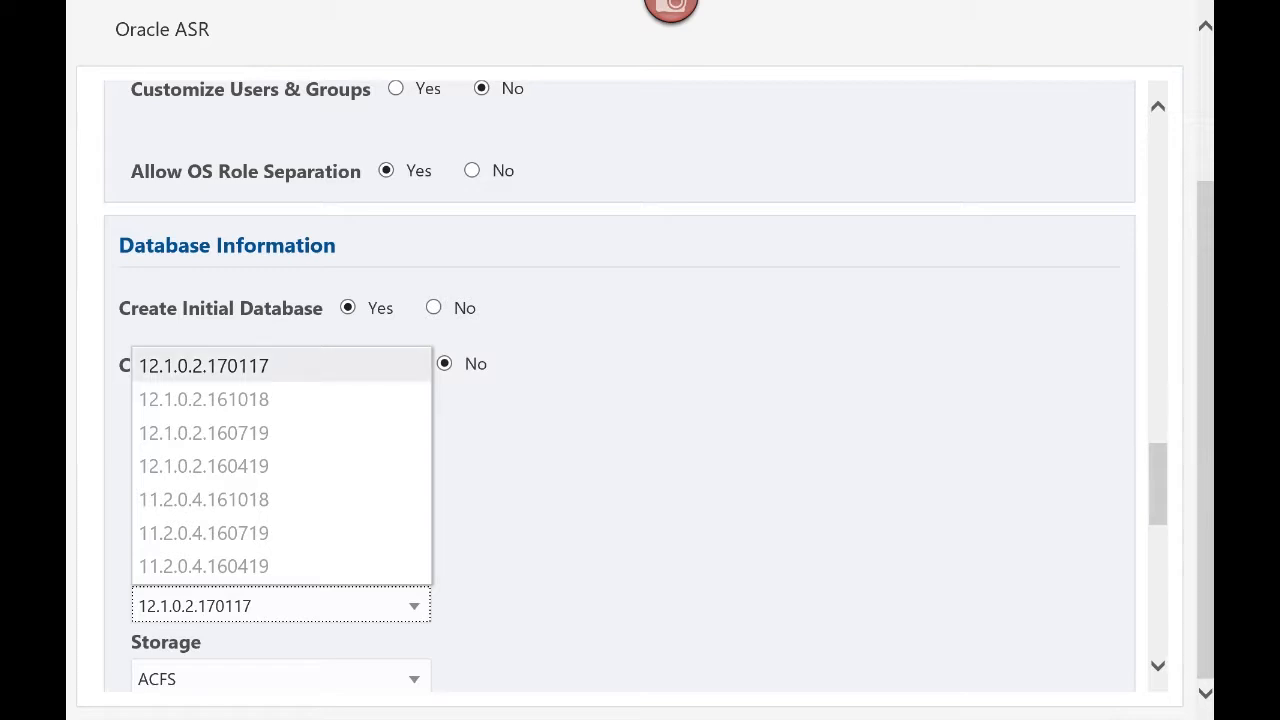
pyautogui.click(281, 366)
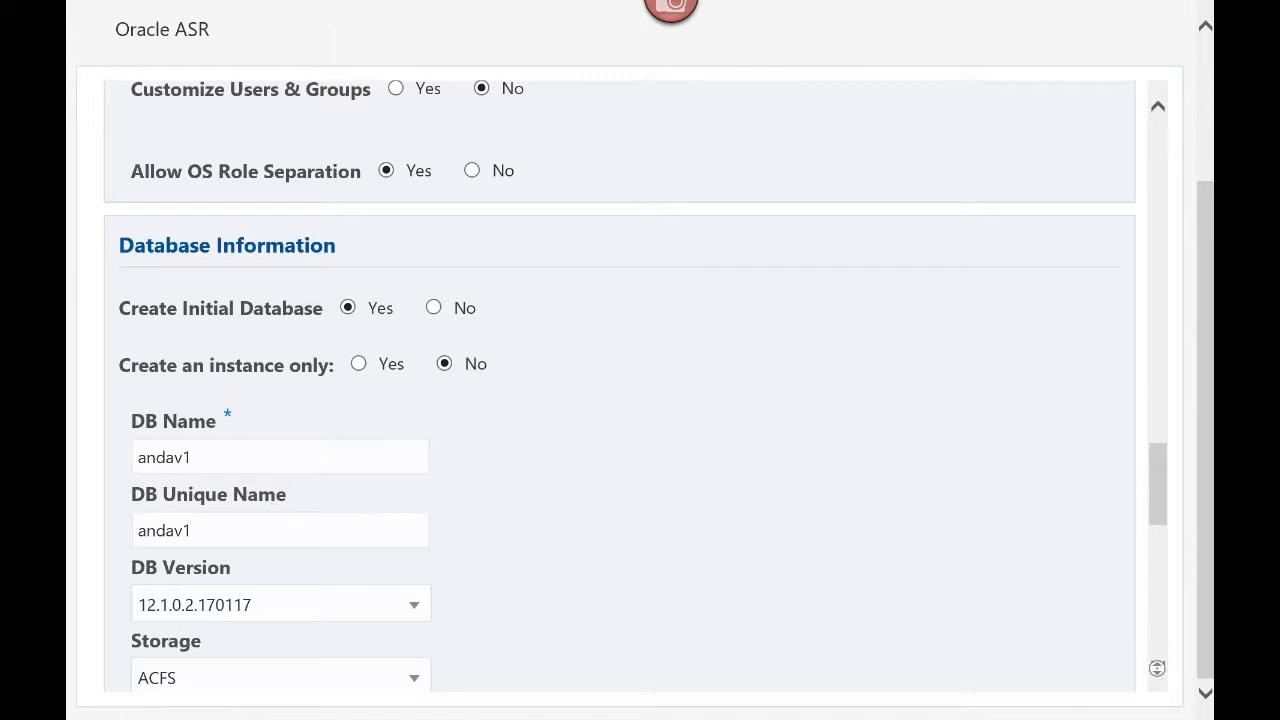
pyautogui.click(1158, 667)
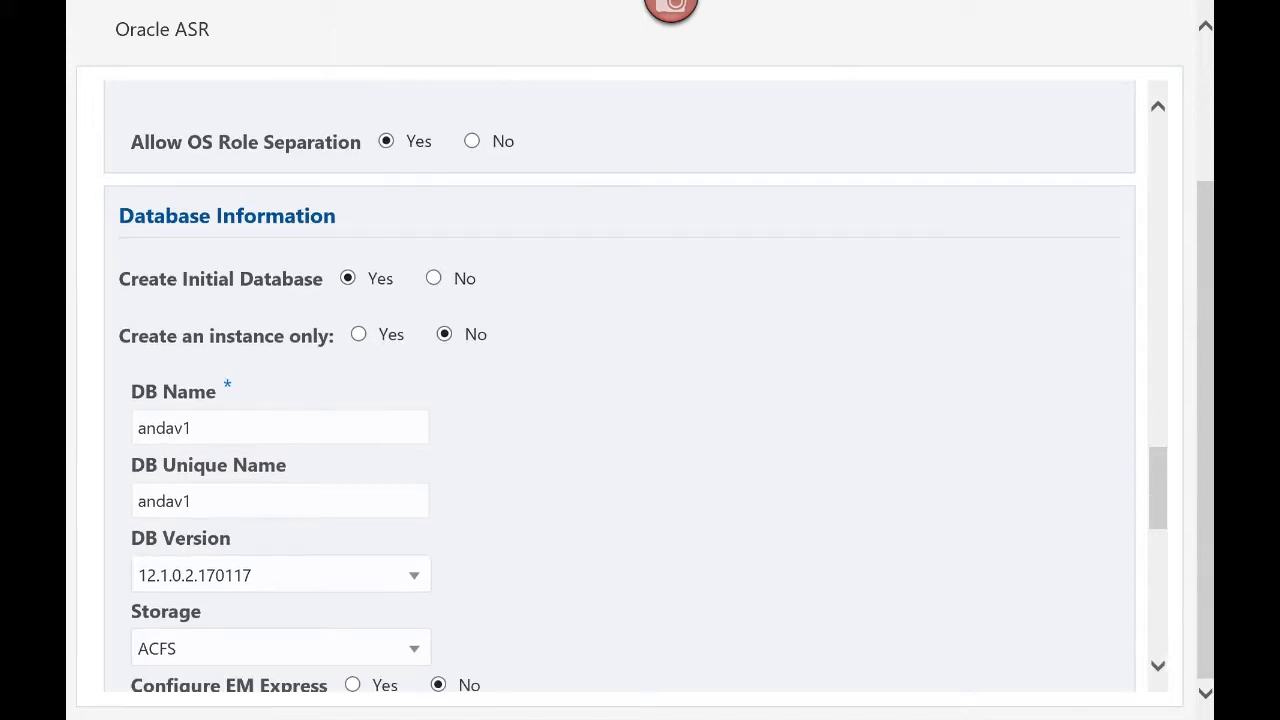
pyautogui.click(1158, 667)
pyautogui.click(1158, 667)
pyautogui.click(1158, 667)
pyautogui.click(1158, 667)
pyautogui.click(1158, 667)
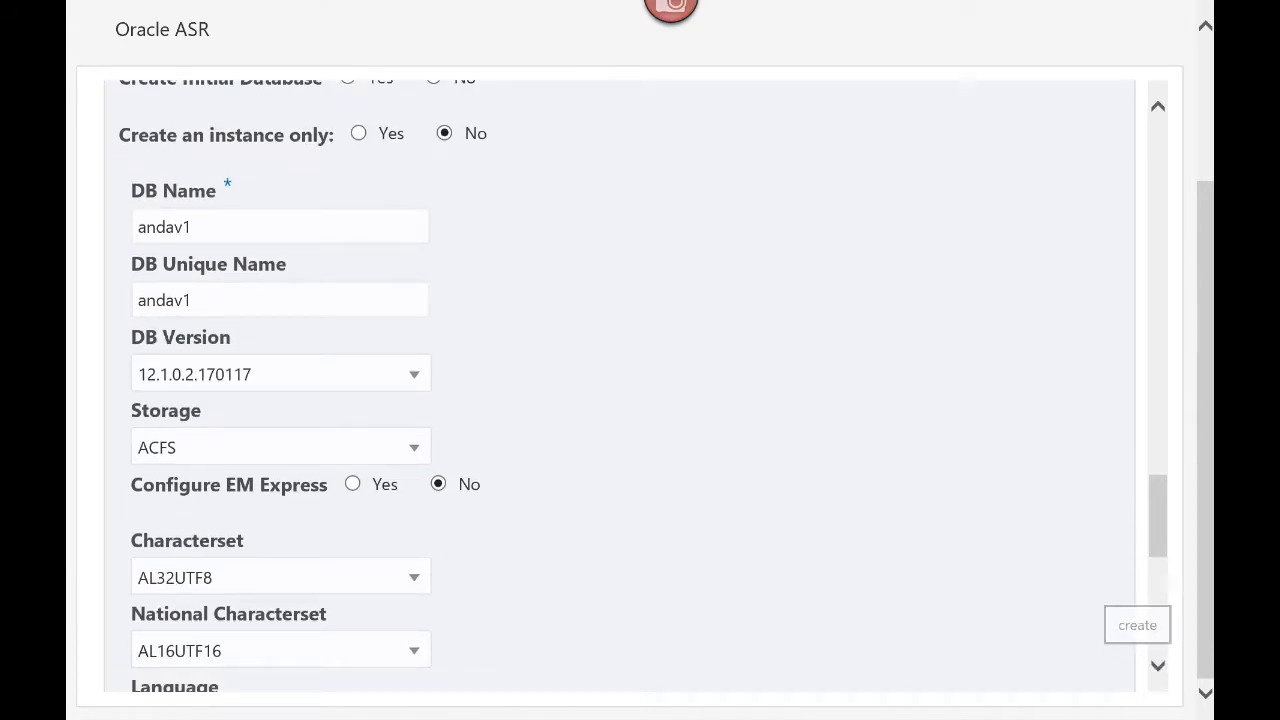
pyautogui.click(1158, 666)
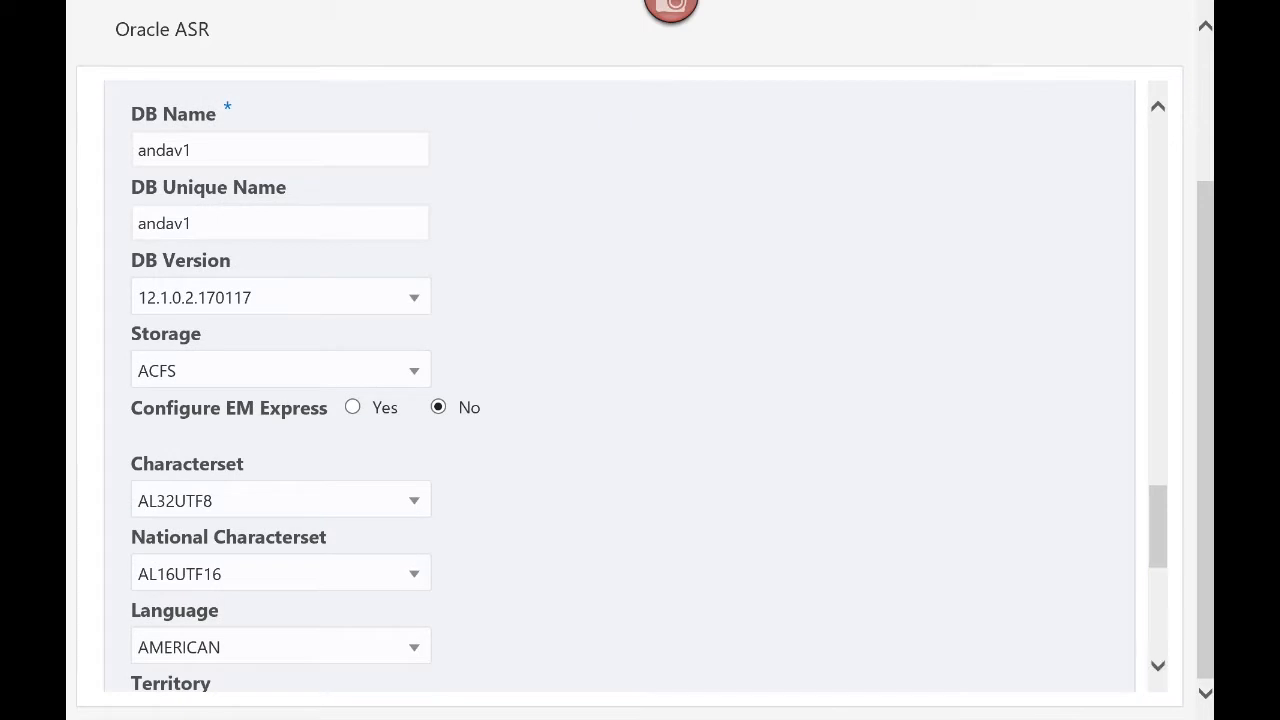
pyautogui.click(1158, 666)
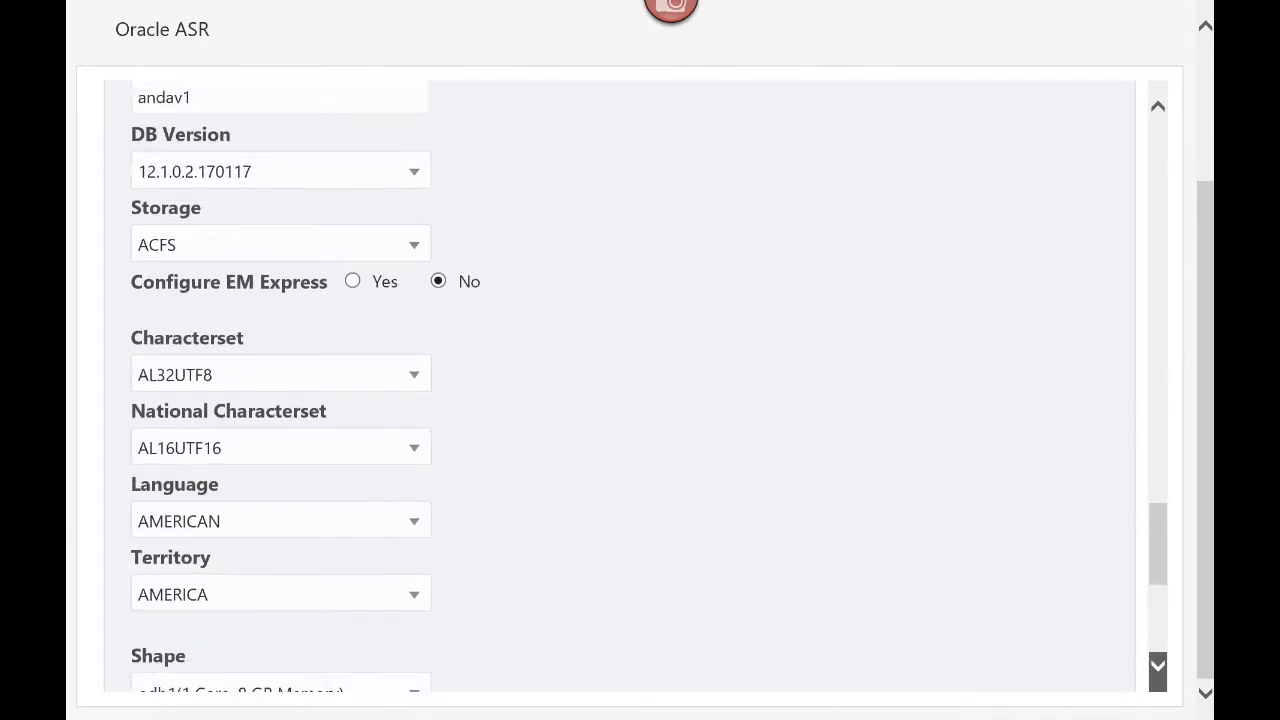
pyautogui.click(1158, 666)
pyautogui.click(1158, 666)
pyautogui.click(1158, 666)
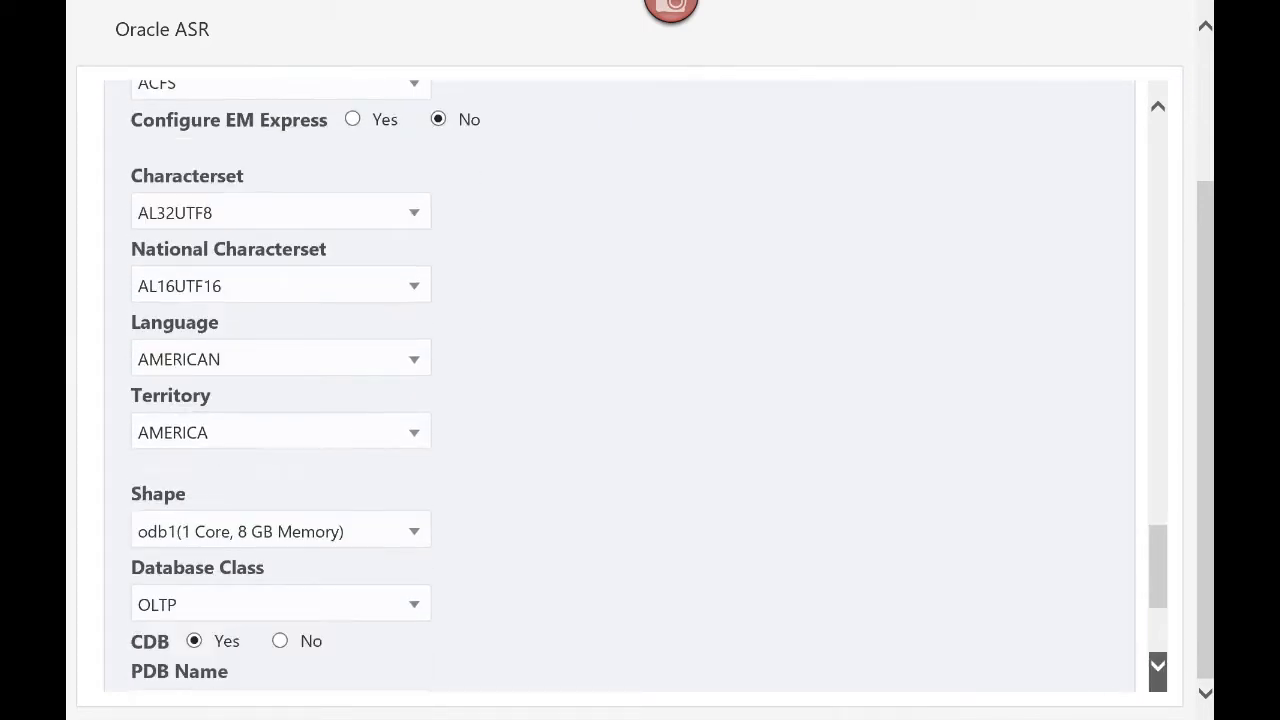
pyautogui.scroll(-1, 232, 400)
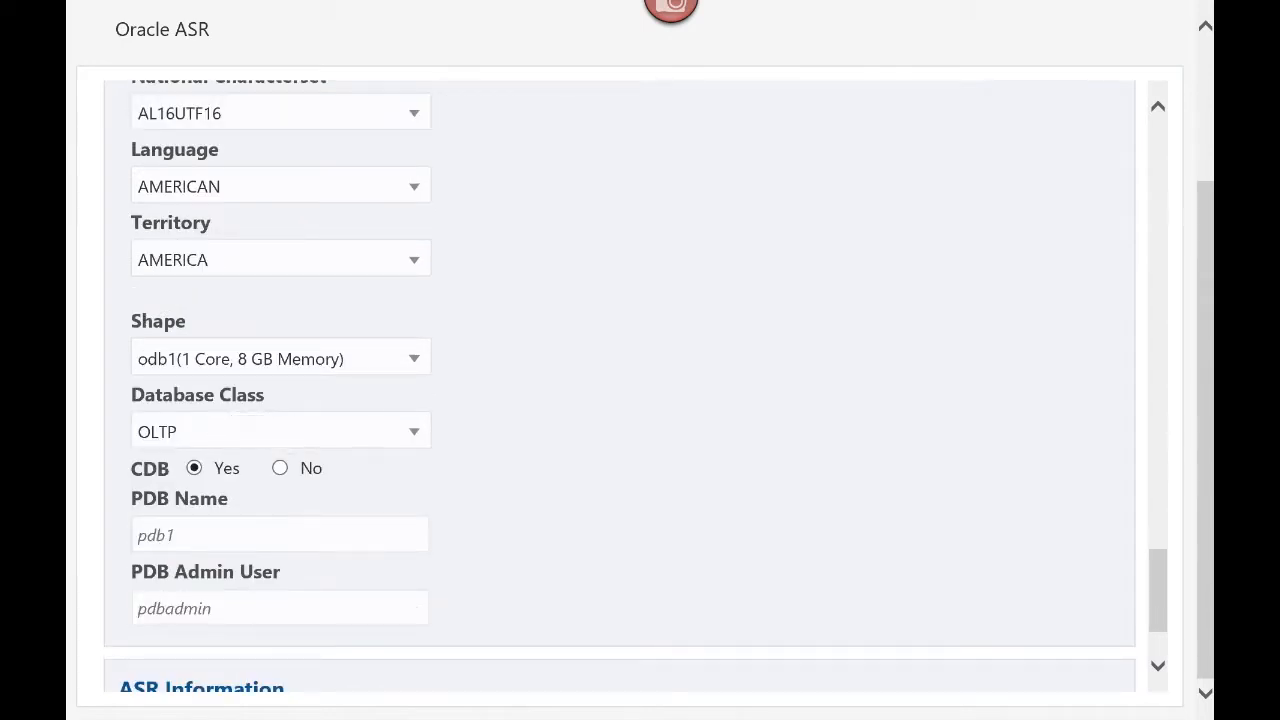
# Change the database shape from odb1 to odb4 (4 Core, 32 GB Memory)
pyautogui.click(413, 358)
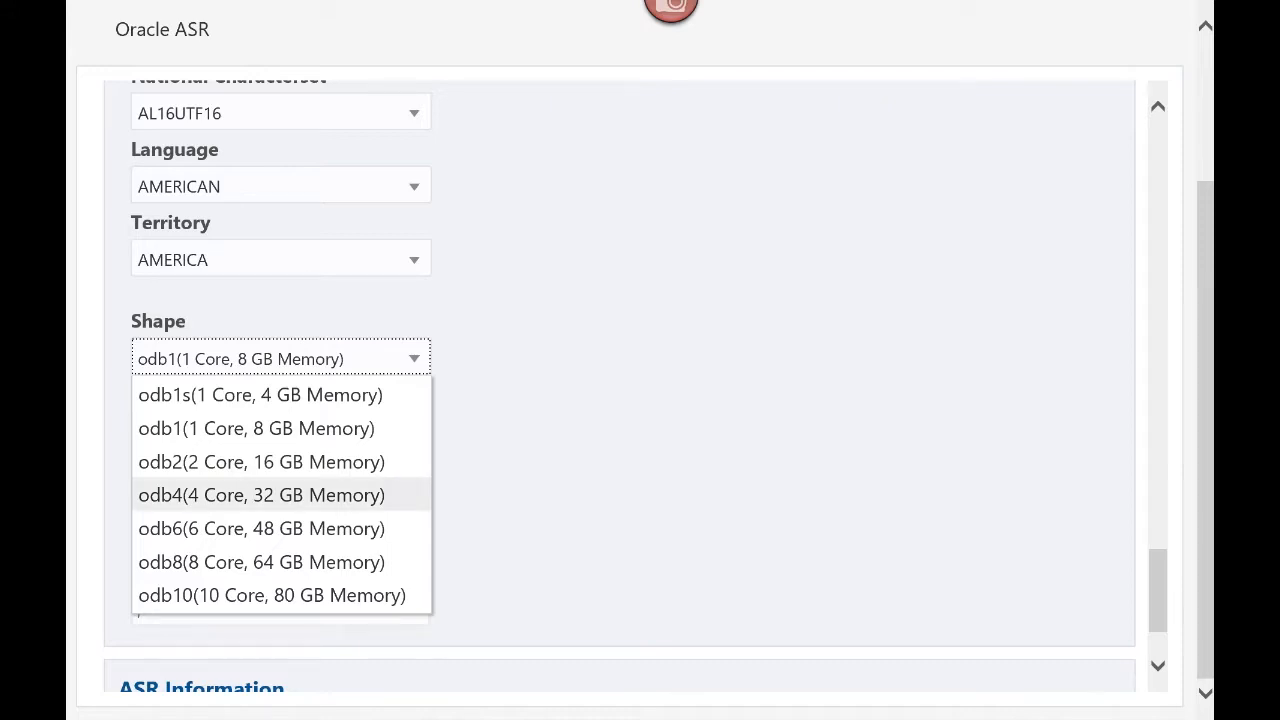
pyautogui.click(261, 495)
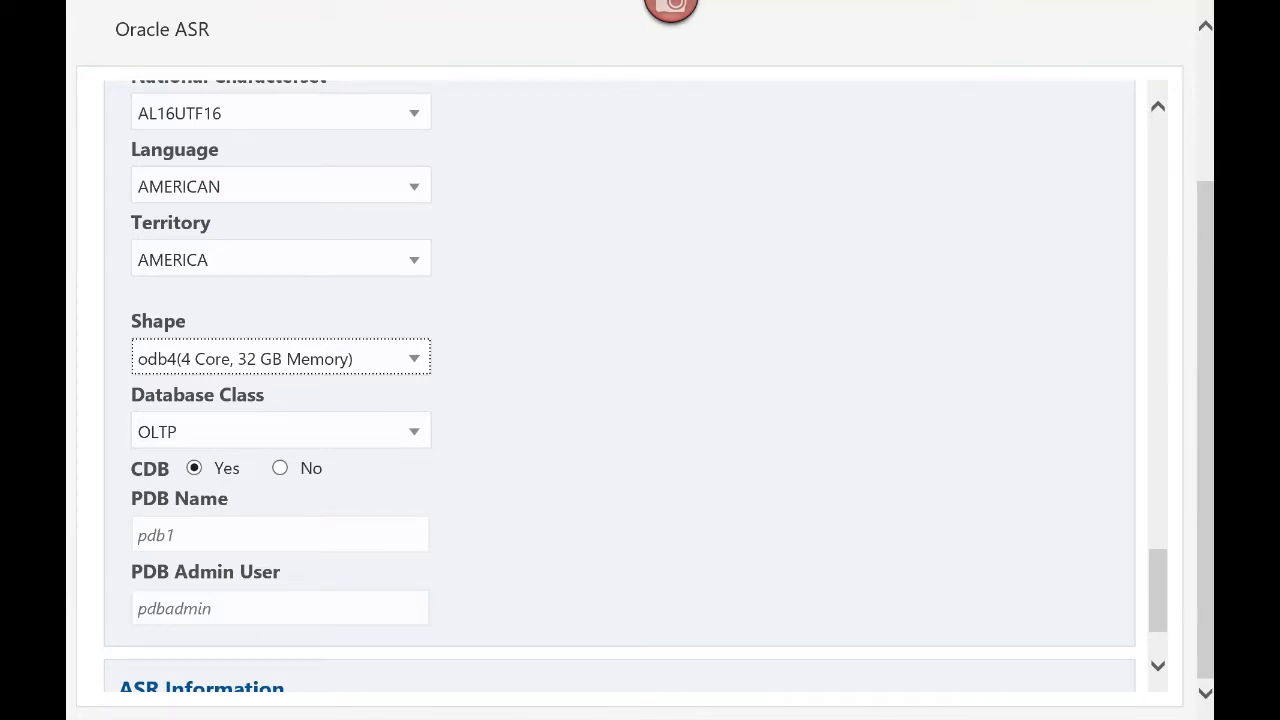
pyautogui.scroll(-2, 620, 386)
# Enter PDB name pdb1 and PDB admin user pdbadmin, leaving Enable ASR at No
pyautogui.click(280, 500)
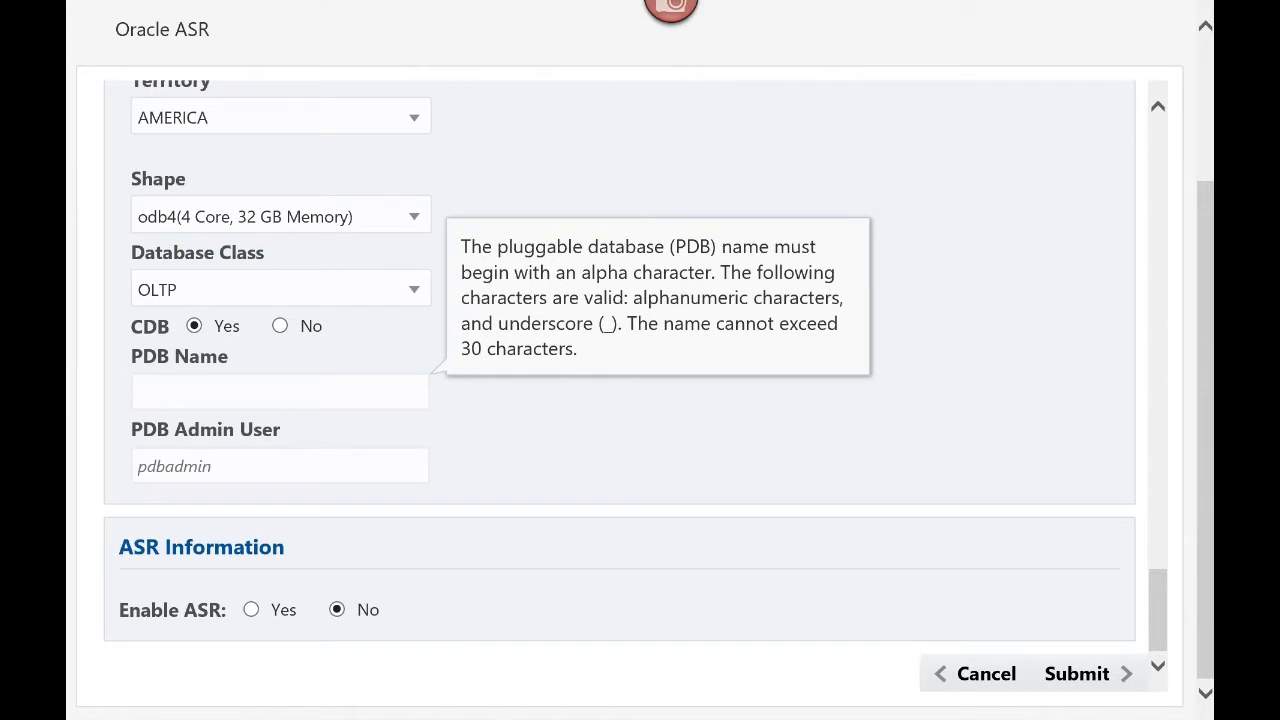
pyautogui.write('pdb1')
pyautogui.press('Tab')
pyautogui.write('p')
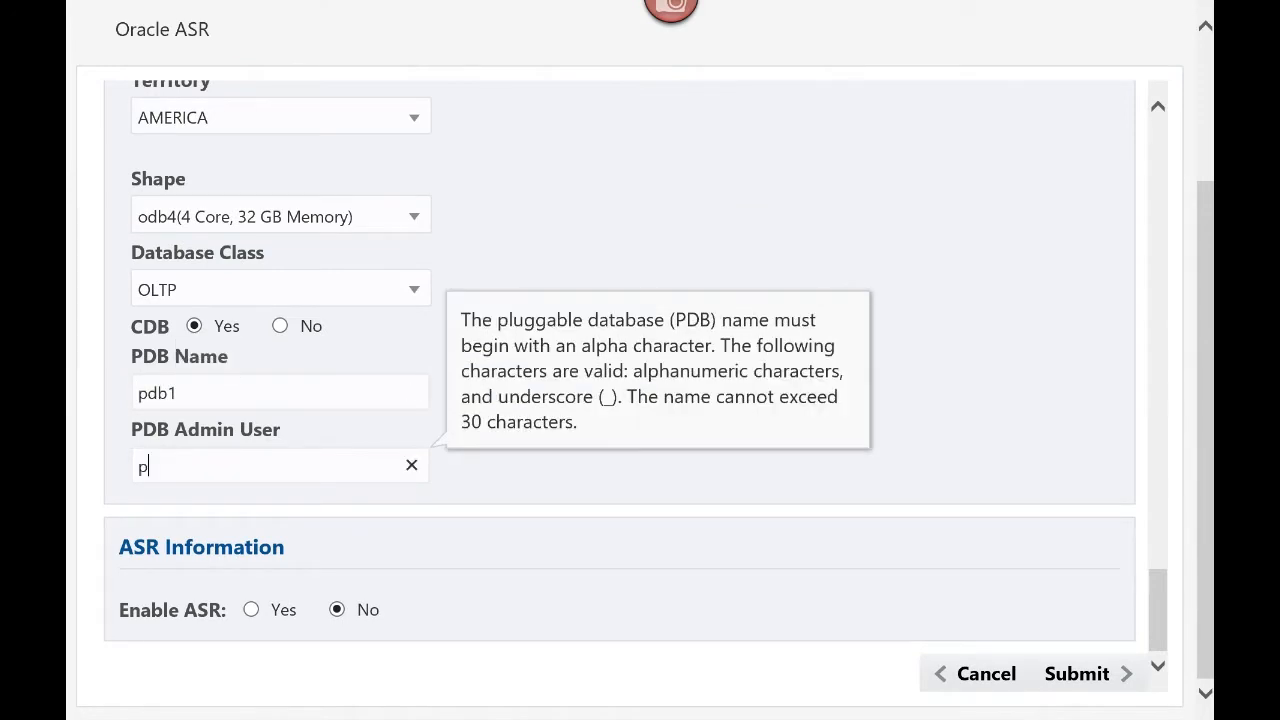
pyautogui.write('dbadmin')
pyautogui.press('Tab')
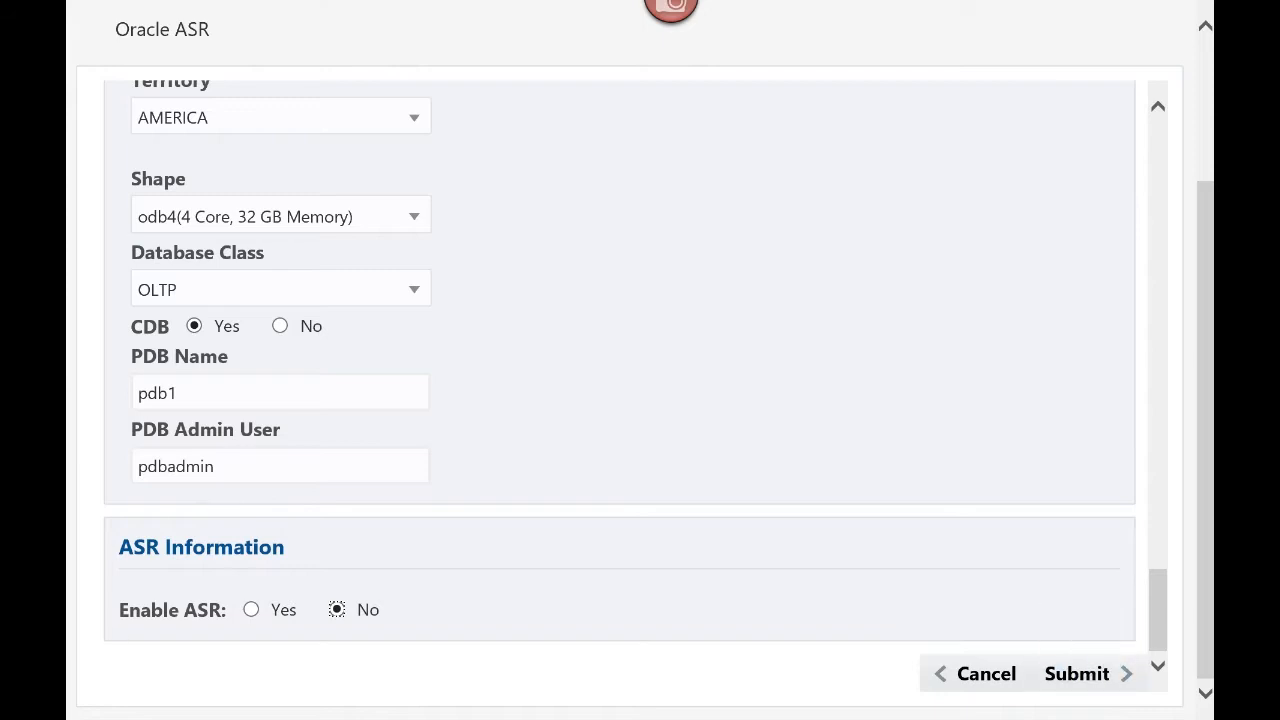
pyautogui.scroll(2, 626, 386)
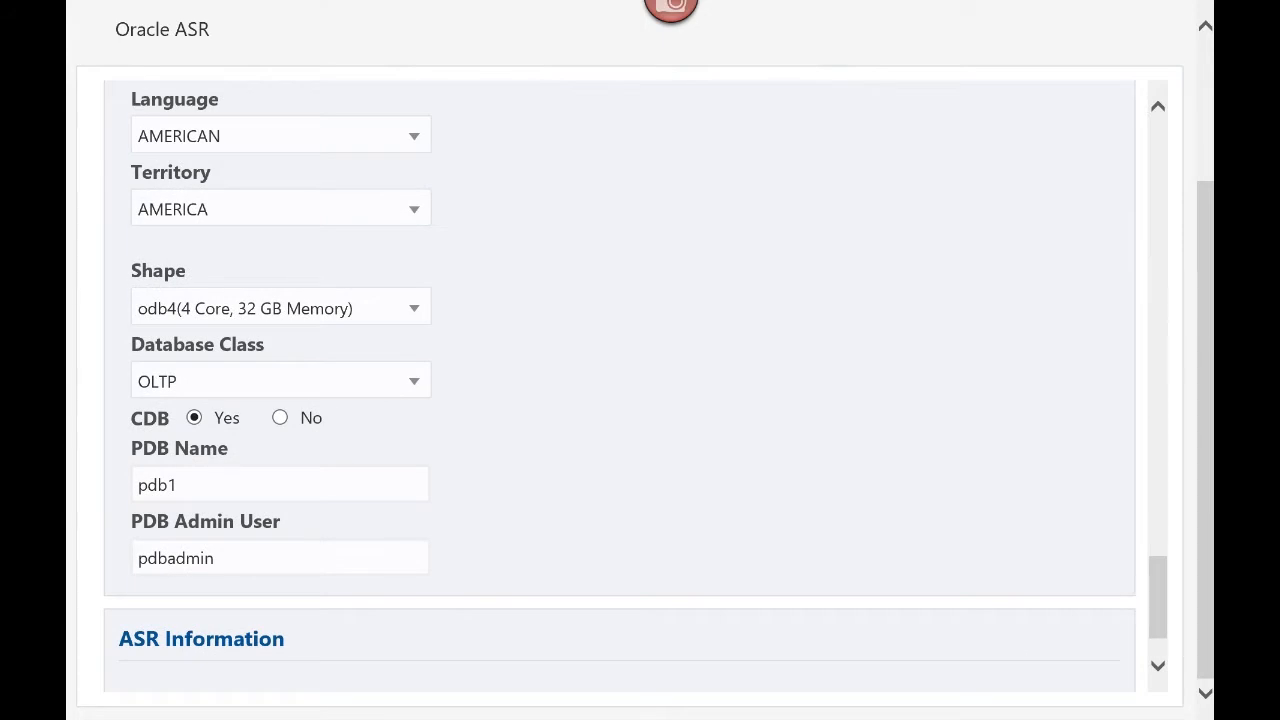
pyautogui.scroll(-2, 636, 374)
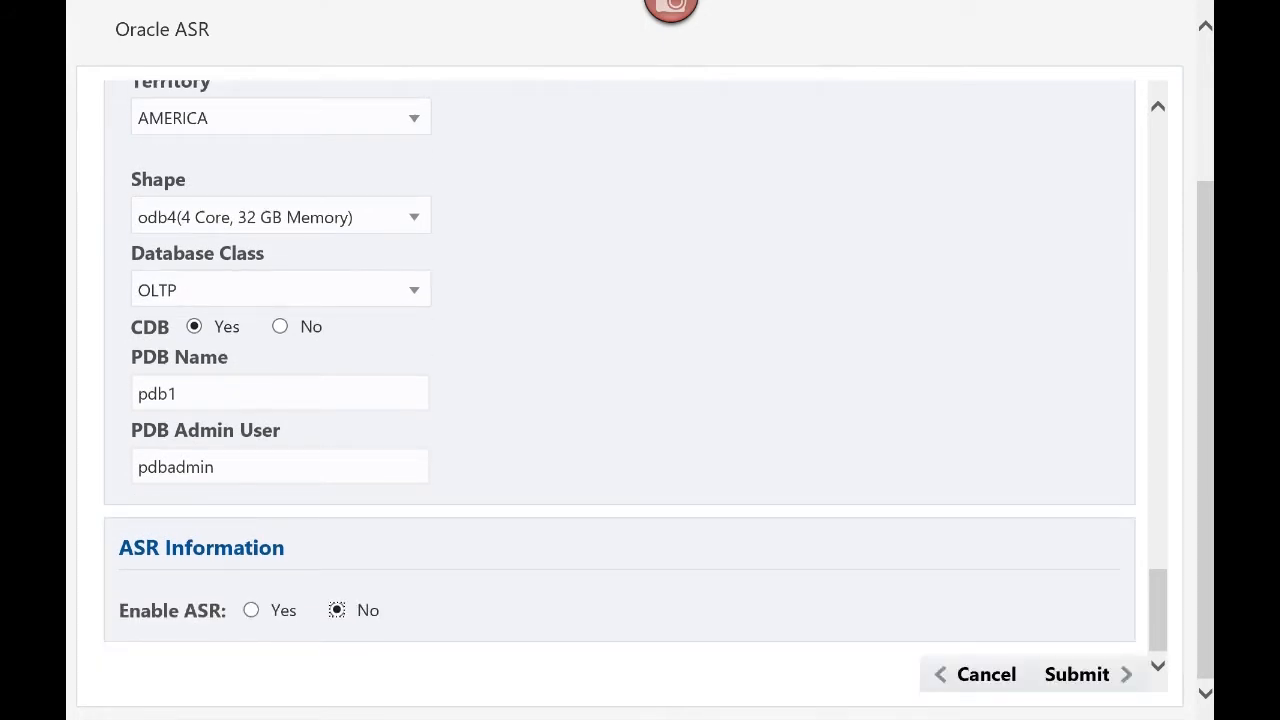
# Submit the appliance form and confirm with Yes to start the provisioning job
pyautogui.click(1077, 674)
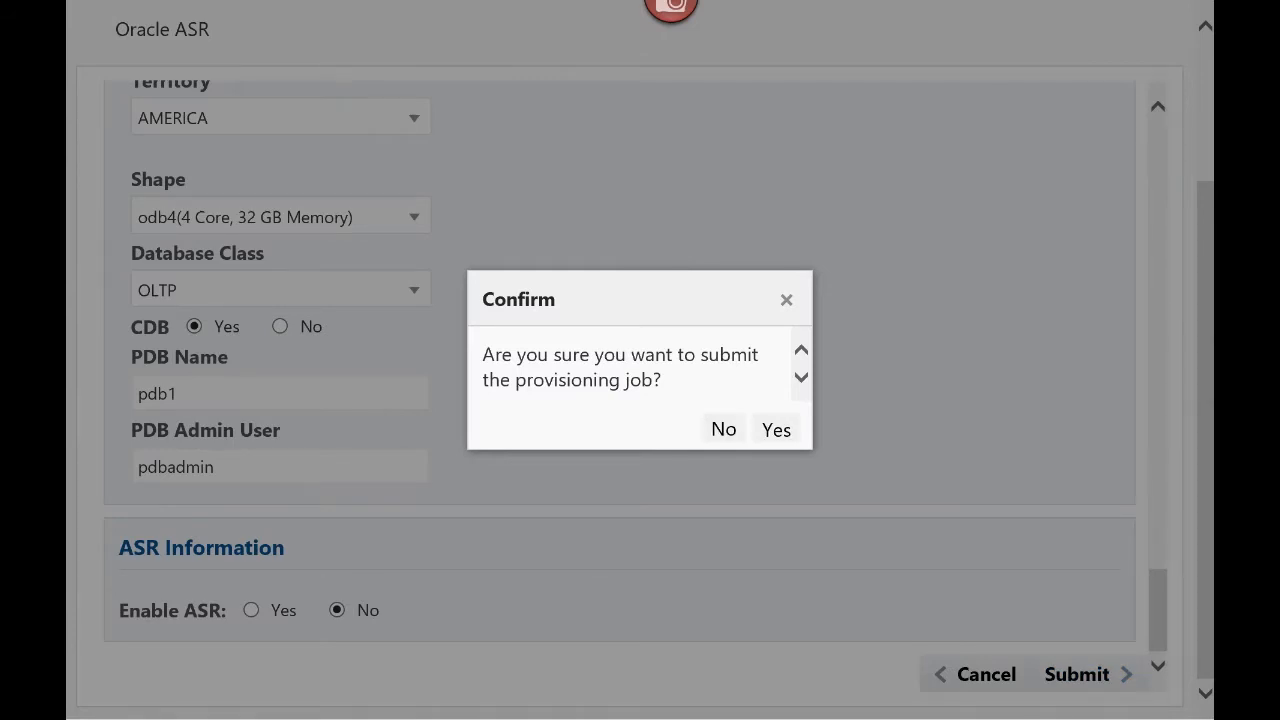
pyautogui.click(775, 428)
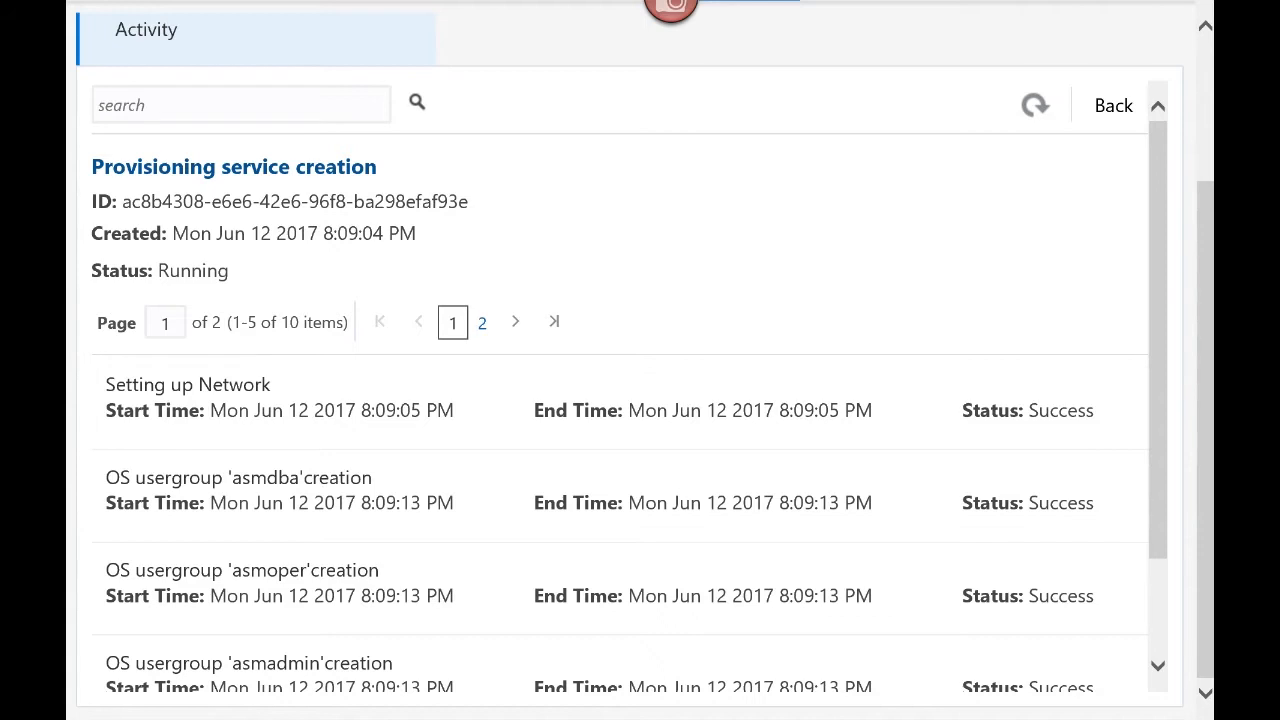
pyautogui.moveTo(640, 2)
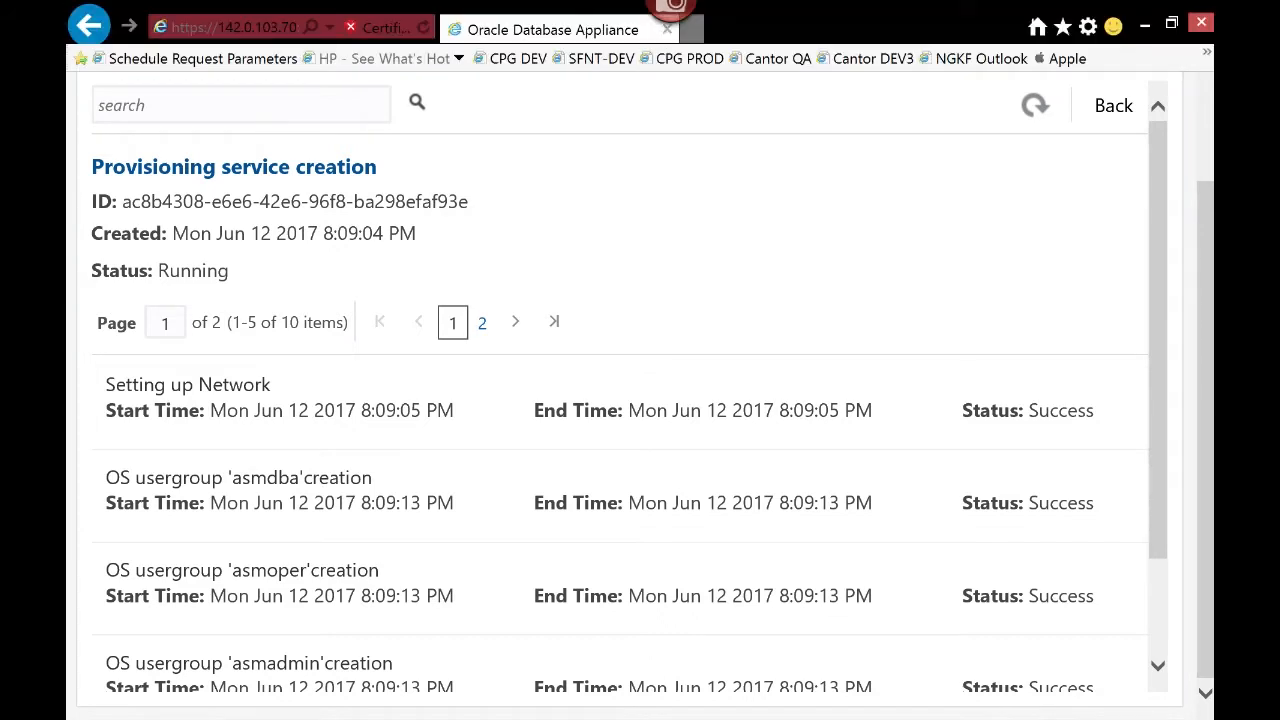
# Zoom the page to 150% in full screen and refresh the provisioning job status twice
pyautogui.click(1087, 26)
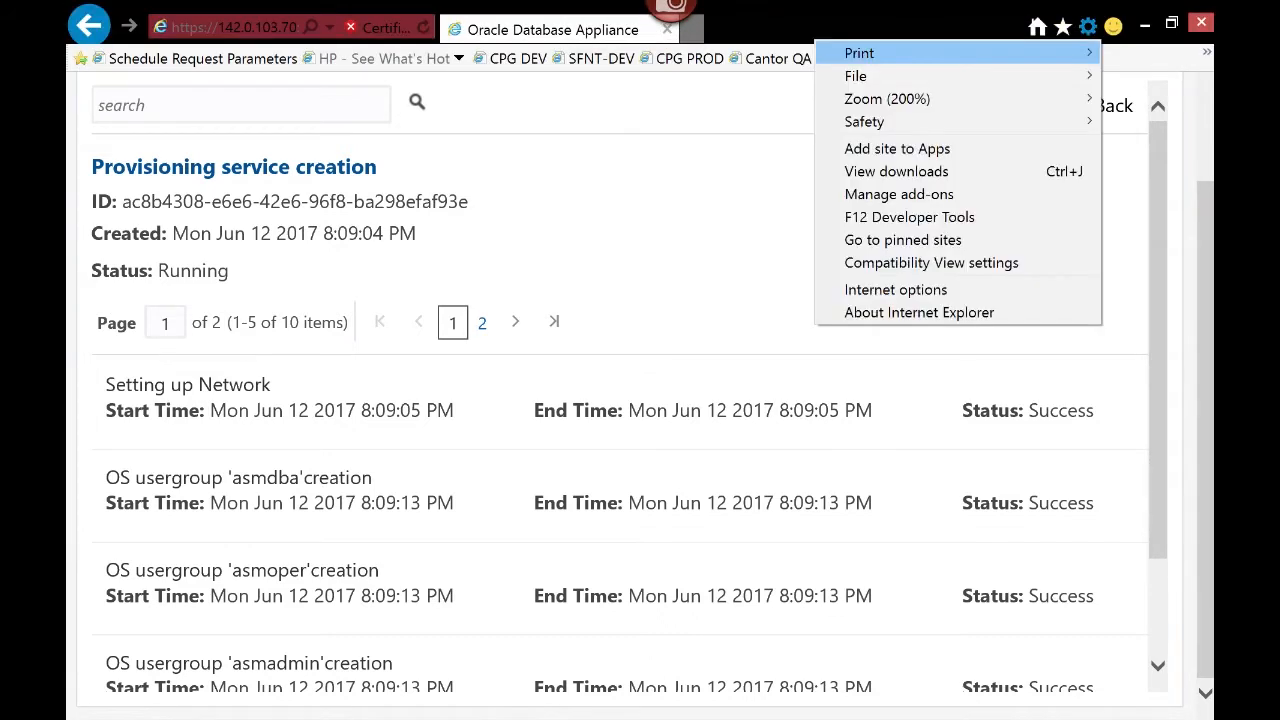
pyautogui.moveTo(887, 99)
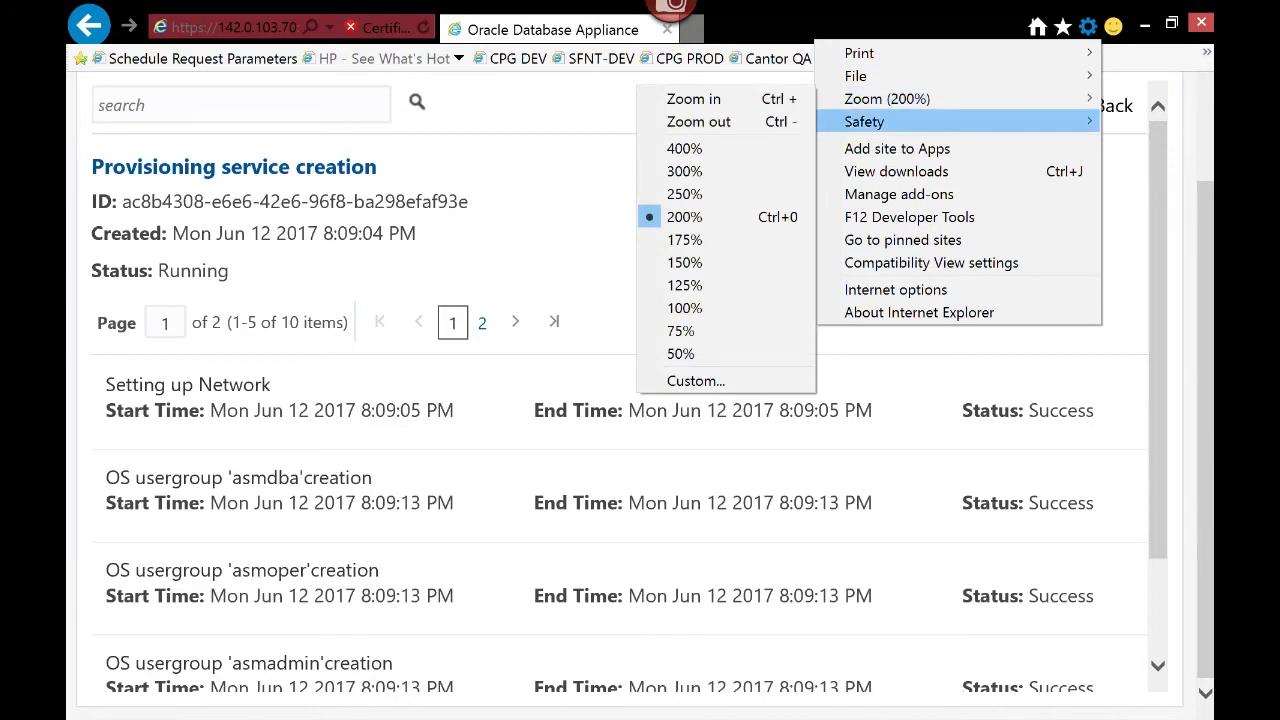
pyautogui.click(684, 262)
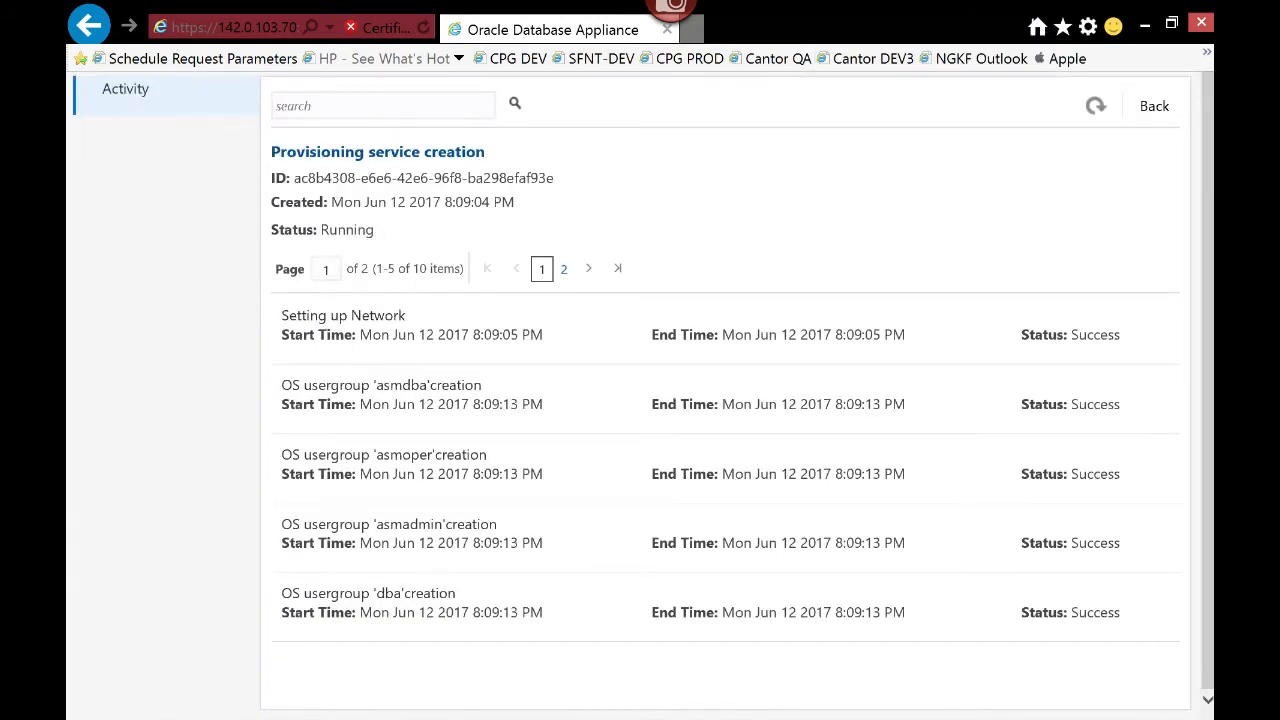
pyautogui.press('F11')
pyautogui.click(1095, 106)
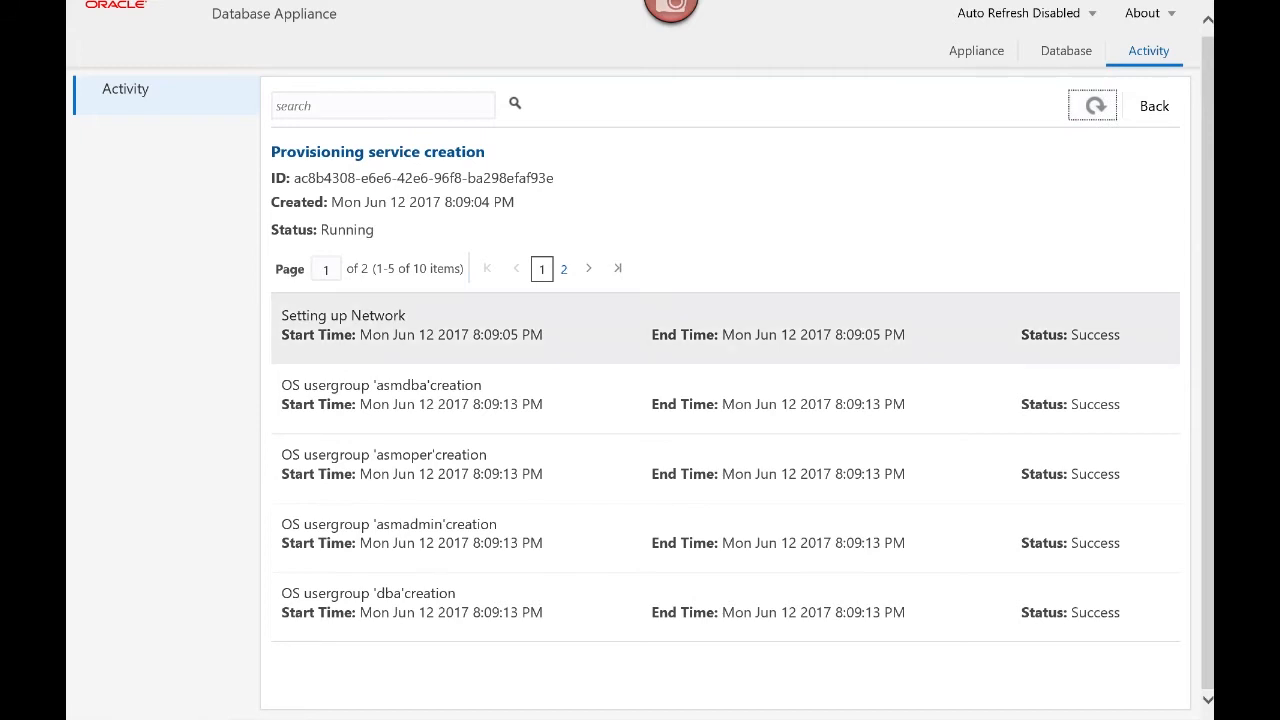
pyautogui.click(1094, 106)
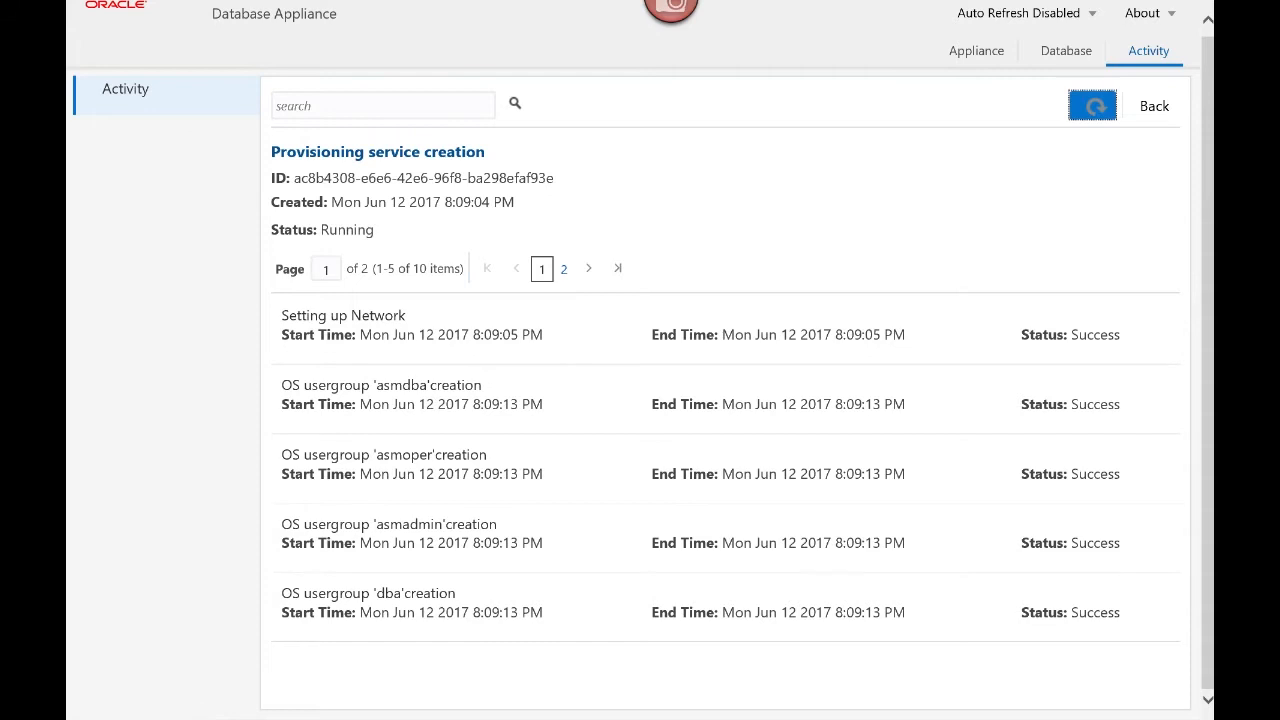